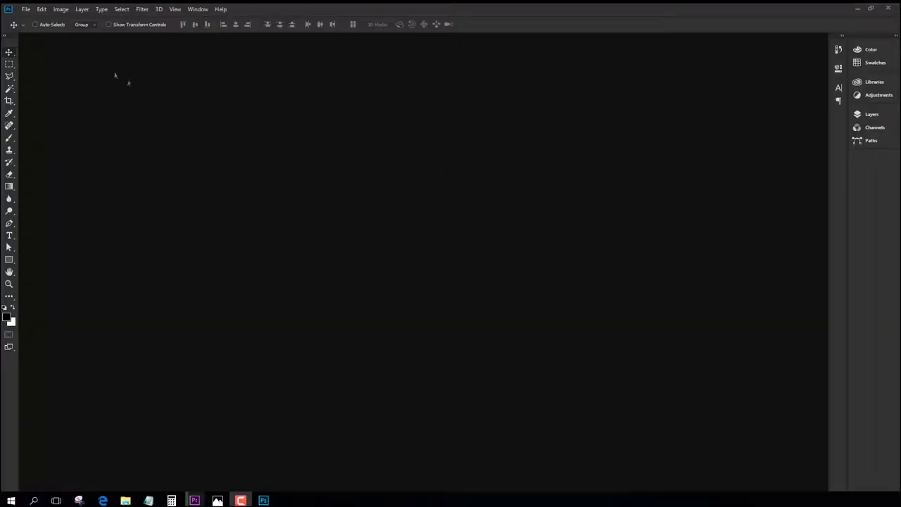
# Step: Create a new blank portrait document with a resolution of 200
pyautogui.click(25, 9)
pyautogui.click(45, 29)
pyautogui.moveTo(313, 148); pyautogui.dragTo(308, 124)
pyautogui.click(317, 140)
pyautogui.click(165, 227)
pyautogui.click(539, 206)
pyautogui.click(520, 258)
pyautogui.doubleClick(476, 266)
pyautogui.write('200')
pyautogui.click(533, 399)
# Step: Open the shoe photo IMG-1696.jpg and activate the Pen tool at the shoe's tongue
pyautogui.click(25, 9)
pyautogui.click(45, 30)
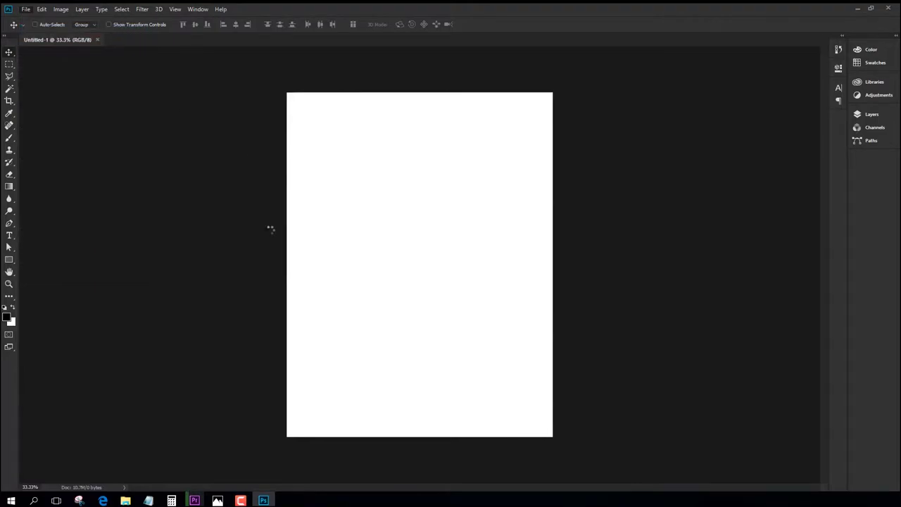
pyautogui.doubleClick(111, 76)
pyautogui.press('p')
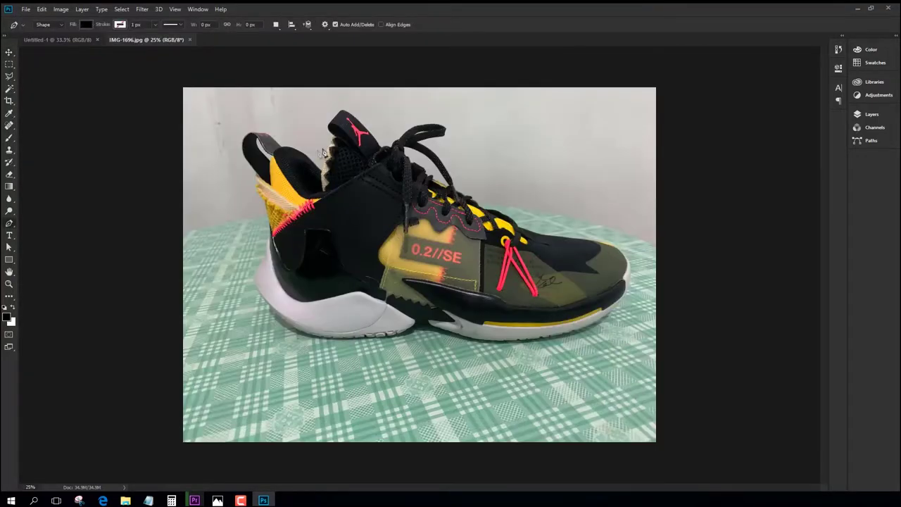
pyautogui.scroll(6, 341, 102)
pyautogui.scroll(7, 445, 229)
pyautogui.moveTo(482, 243); pyautogui.dragTo(464, 227)
pyautogui.moveTo(440, 195); pyautogui.dragTo(535, 317)
pyautogui.moveTo(440, 220); pyautogui.dragTo(662, 424)
pyautogui.press('Delete')
# Step: Set the Pen tool to Path mode and start the shoe outline along the right edge of the tongue's pull tab
pyautogui.click(50, 24)
pyautogui.click(44, 41)
pyautogui.click(584, 379)
pyautogui.moveTo(561, 360); pyautogui.dragTo(549, 353)
pyautogui.moveTo(508, 281)
pyautogui.mouseDown()
pyautogui.moveTo(478, 240)
pyautogui.moveTo(526, 351)
pyautogui.mouseUp()
pyautogui.moveTo(476, 249); pyautogui.dragTo(453, 219)
pyautogui.moveTo(394, 183); pyautogui.dragTo(508, 301)
# Step: Continue the path over the top of the tongue's pull tab and around its rounded left end
pyautogui.moveTo(461, 246); pyautogui.dragTo(423, 220)
pyautogui.moveTo(365, 198); pyautogui.dragTo(339, 198)
pyautogui.click(326, 221)
pyautogui.click(225, 335)
pyautogui.moveTo(208, 397); pyautogui.dragTo(222, 193)
pyautogui.moveTo(242, 227); pyautogui.dragTo(254, 244)
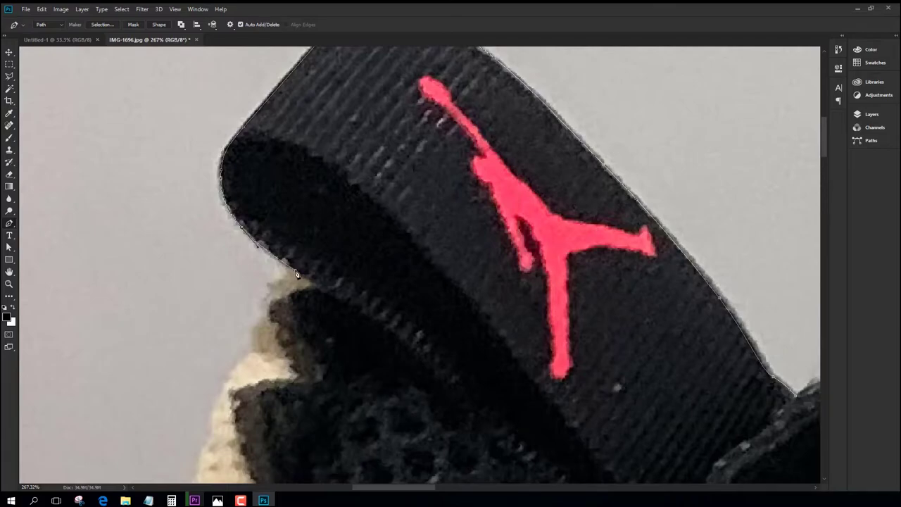
# Step: Trace the cream rear edge of the tongue from the pull tab down to the black ankle collar
pyautogui.click(252, 349)
pyautogui.moveTo(247, 340); pyautogui.dragTo(349, 195)
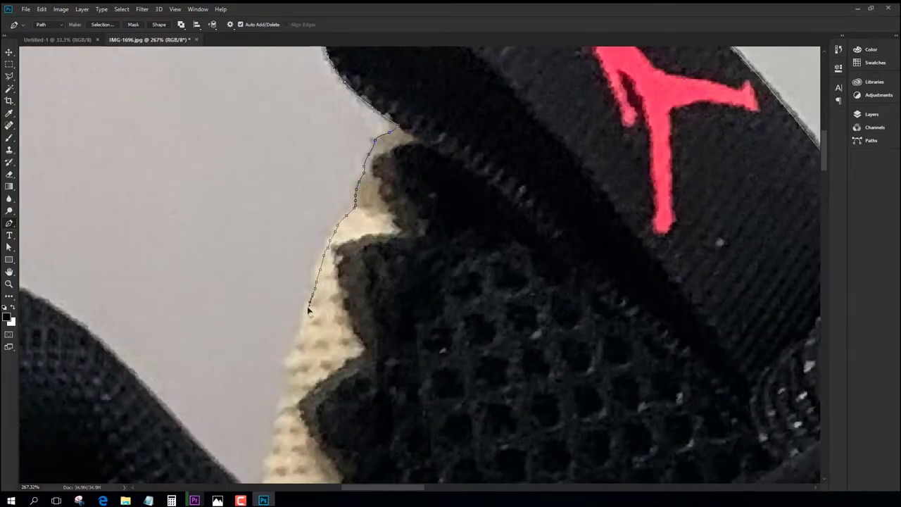
pyautogui.click(305, 317)
pyautogui.click(297, 340)
pyautogui.click(292, 352)
pyautogui.moveTo(357, 333); pyautogui.dragTo(400, 167)
pyautogui.click(330, 200)
pyautogui.click(329, 217)
pyautogui.click(322, 237)
pyautogui.click(318, 245)
pyautogui.click(242, 278)
pyautogui.moveTo(241, 277); pyautogui.dragTo(419, 363)
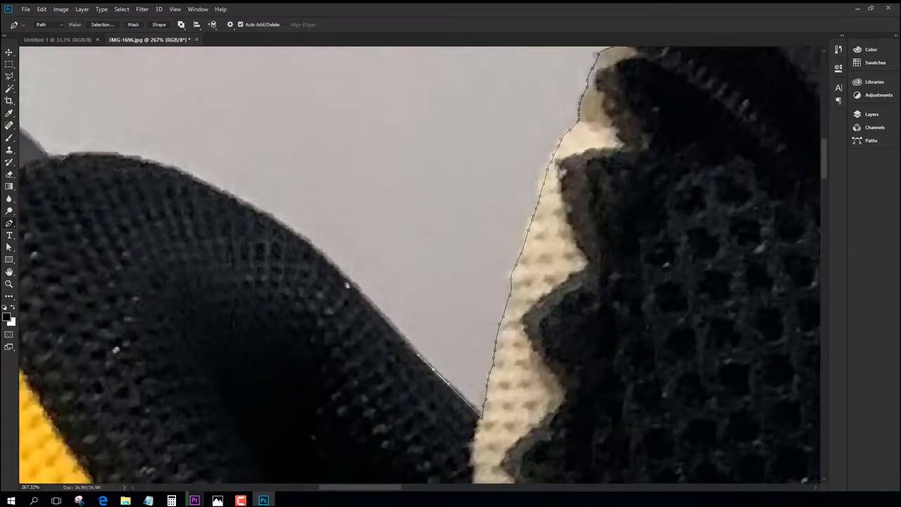
# Step: Trace the curved top edge of the black ankle collar back toward the heel loop
pyautogui.moveTo(339, 276); pyautogui.dragTo(308, 246)
pyautogui.moveTo(308, 246); pyautogui.dragTo(494, 316)
pyautogui.moveTo(425, 271); pyautogui.dragTo(394, 252)
pyautogui.moveTo(297, 225); pyautogui.dragTo(480, 323)
pyautogui.click(257, 223)
pyautogui.moveTo(337, 191); pyautogui.dragTo(310, 176)
pyautogui.moveTo(187, 170); pyautogui.dragTo(162, 165)
# Step: Trace around the black heel pull loop and down to the start of the yellow fringed heel edge
pyautogui.moveTo(93, 200); pyautogui.dragTo(274, 103)
pyautogui.moveTo(240, 185); pyautogui.dragTo(235, 225)
pyautogui.click(300, 86)
pyautogui.moveTo(245, 144); pyautogui.dragTo(246, 139)
pyautogui.moveTo(249, 304); pyautogui.dragTo(261, 328)
pyautogui.moveTo(261, 328); pyautogui.dragTo(246, 163)
pyautogui.moveTo(323, 272); pyautogui.dragTo(375, 341)
pyautogui.moveTo(369, 353); pyautogui.dragTo(355, 190)
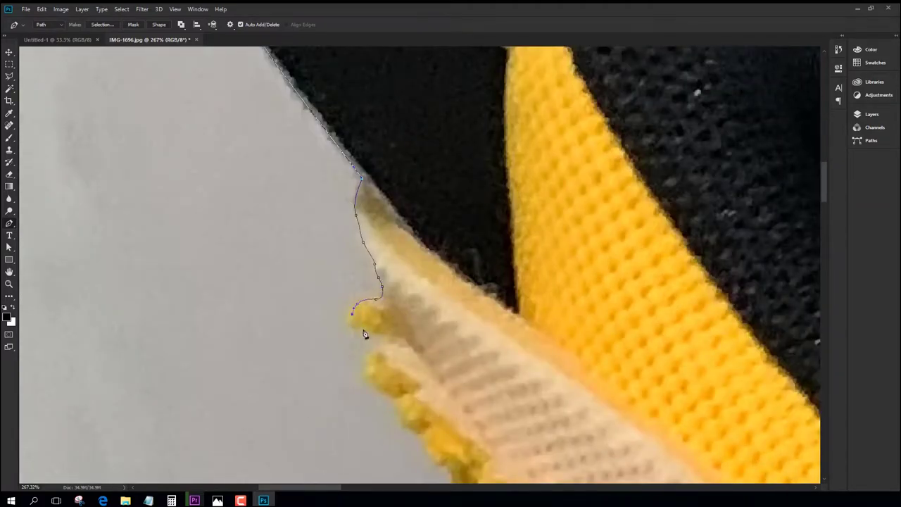
# Step: Extend the path down the yellow fringed heel edge to the top of the white midsole
pyautogui.click(377, 344)
pyautogui.moveTo(364, 374); pyautogui.dragTo(343, 223)
pyautogui.moveTo(421, 396); pyautogui.dragTo(306, 220)
pyautogui.click(319, 171)
pyautogui.click(334, 237)
pyautogui.moveTo(355, 252); pyautogui.dragTo(358, 178)
pyautogui.click(359, 215)
pyautogui.moveTo(361, 286); pyautogui.dragTo(364, 314)
pyautogui.moveTo(367, 284); pyautogui.dragTo(381, 150)
pyautogui.moveTo(376, 256); pyautogui.dragTo(374, 277)
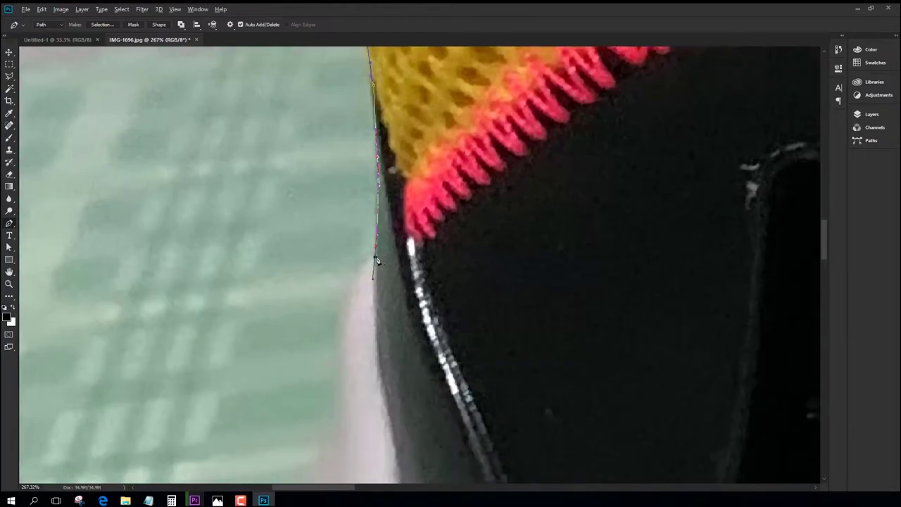
# Step: Trace the rounded back of the white midsole down the heel
pyautogui.moveTo(348, 305); pyautogui.dragTo(342, 334)
pyautogui.moveTo(361, 362); pyautogui.dragTo(384, 120)
pyautogui.moveTo(362, 174); pyautogui.dragTo(358, 201)
pyautogui.moveTo(306, 281); pyautogui.dragTo(279, 324)
pyautogui.moveTo(259, 342); pyautogui.dragTo(342, 162)
pyautogui.moveTo(328, 199); pyautogui.dragTo(310, 231)
pyautogui.moveTo(318, 315); pyautogui.dragTo(337, 380)
pyautogui.moveTo(407, 371); pyautogui.dragTo(345, 67)
# Step: Trace the lower heel curve of the sole to the first tread notches, keeping the shadow outside the path
pyautogui.moveTo(363, 199); pyautogui.dragTo(390, 235)
pyautogui.moveTo(469, 321); pyautogui.dragTo(404, 222)
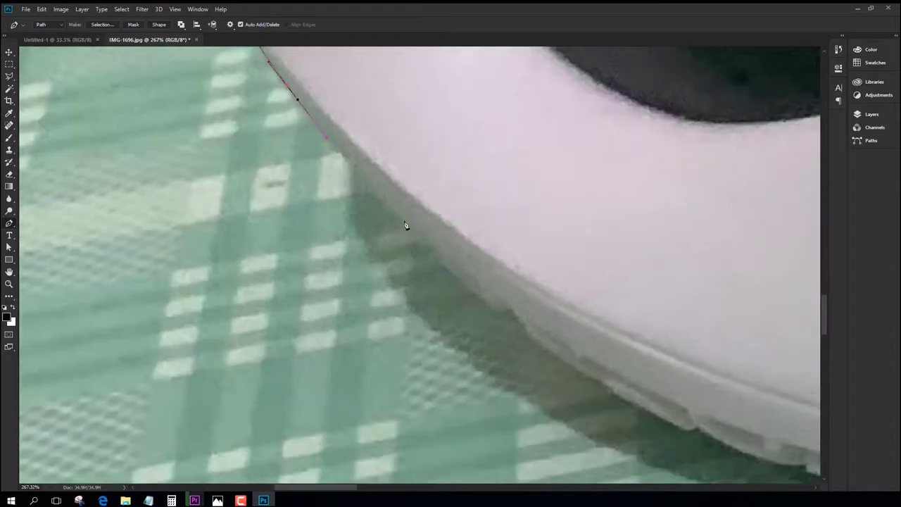
pyautogui.moveTo(553, 310); pyautogui.dragTo(405, 154)
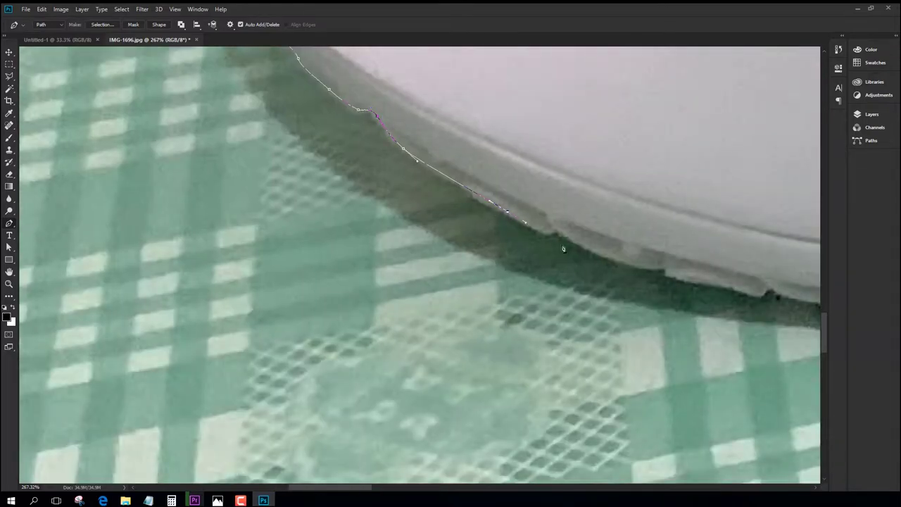
pyautogui.moveTo(534, 237); pyautogui.dragTo(253, 190)
pyautogui.click(343, 213)
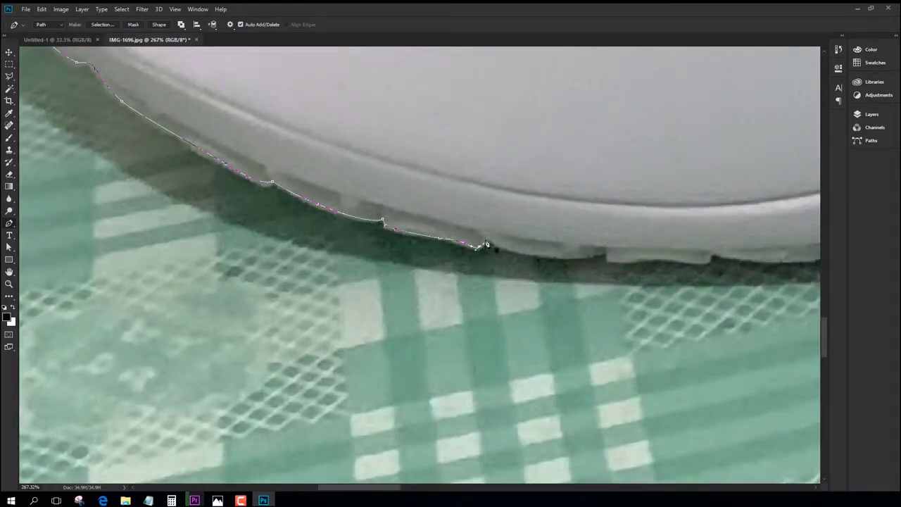
pyautogui.moveTo(486, 245); pyautogui.dragTo(306, 223)
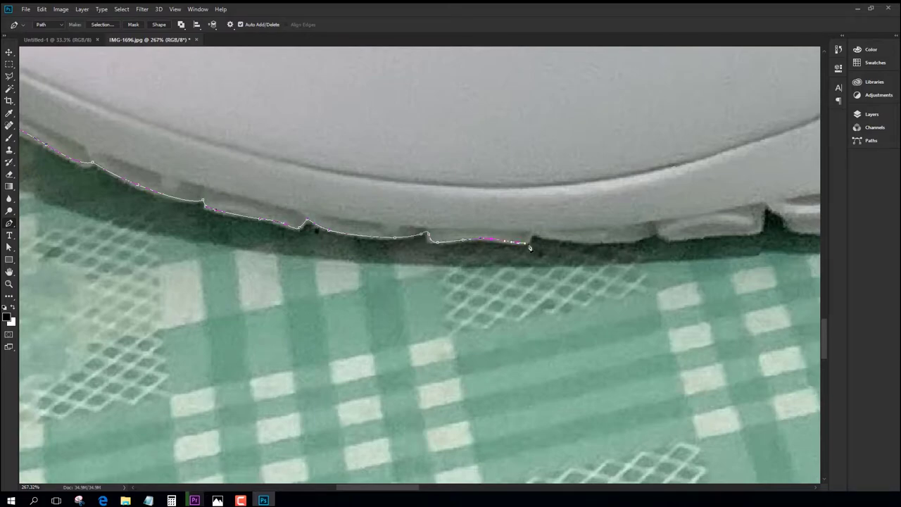
# Step: Trace around the individual tread lugs and notches along the underside of the rear sole
pyautogui.moveTo(598, 243); pyautogui.dragTo(349, 257)
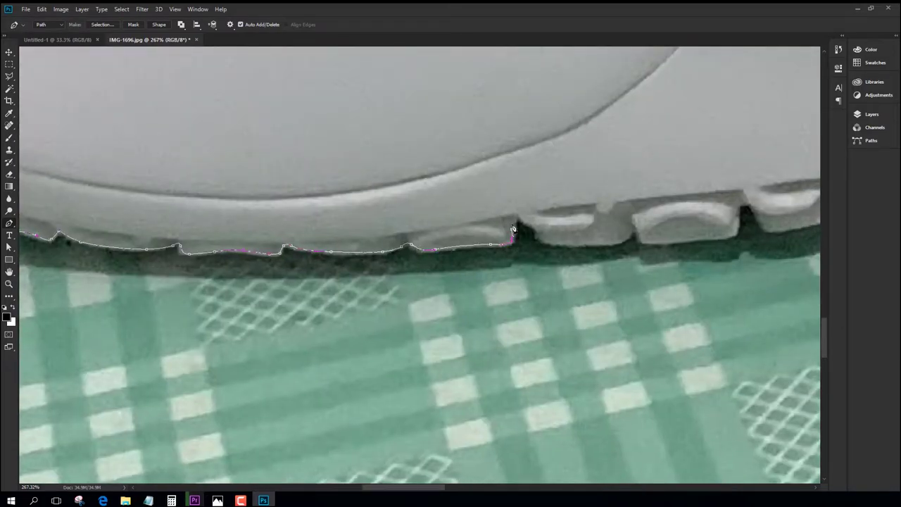
pyautogui.click(571, 245)
pyautogui.moveTo(610, 248); pyautogui.dragTo(391, 262)
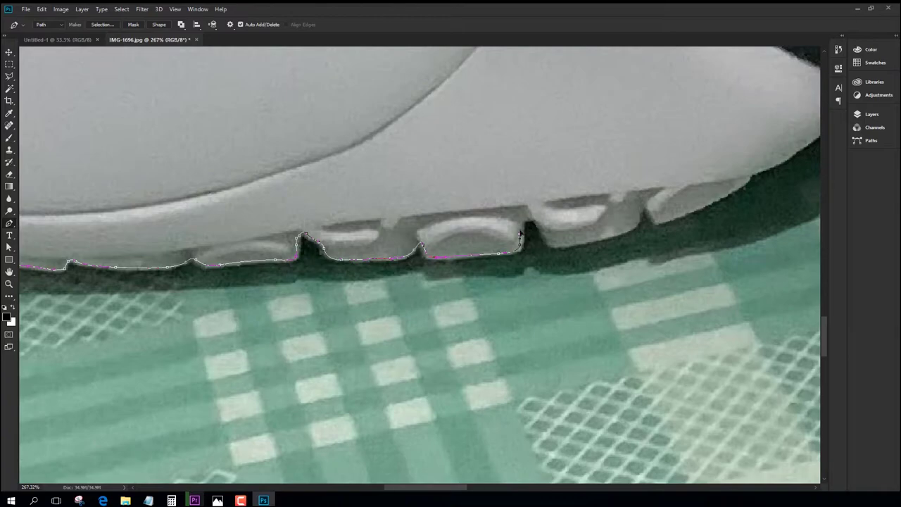
pyautogui.click(558, 248)
pyautogui.moveTo(623, 238); pyautogui.dragTo(394, 286)
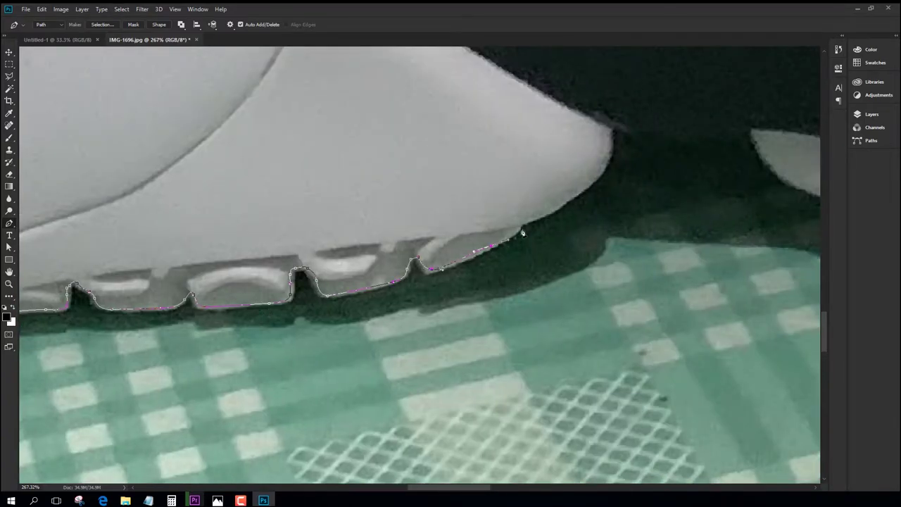
# Step: Continue the path past the front tip of the rear sole and onto the underside of the forefoot sole
pyautogui.click(522, 232)
pyautogui.moveTo(565, 209); pyautogui.dragTo(425, 342)
pyautogui.click(454, 319)
pyautogui.moveTo(568, 318); pyautogui.dragTo(224, 262)
pyautogui.click(226, 262)
pyautogui.moveTo(298, 259); pyautogui.dragTo(386, 286)
pyautogui.moveTo(490, 320); pyautogui.dragTo(551, 341)
pyautogui.moveTo(562, 353); pyautogui.dragTo(179, 276)
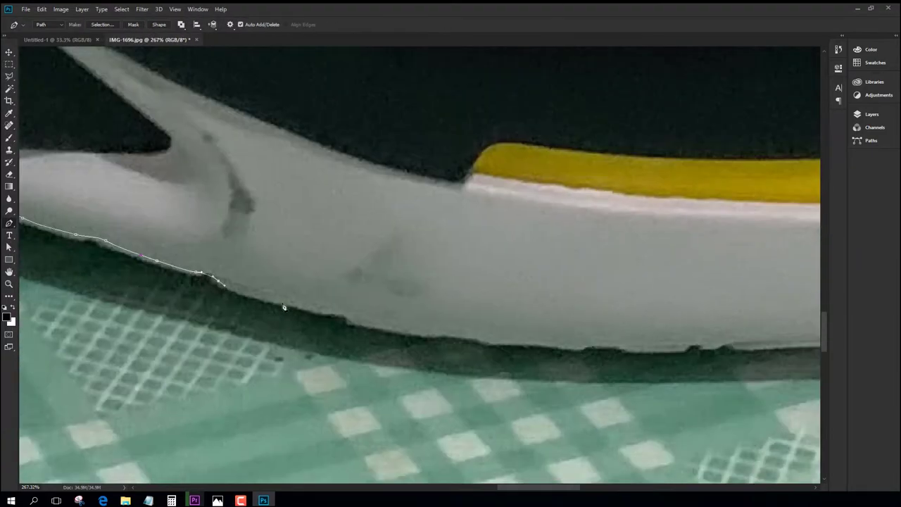
# Step: Trace the bottom edge of the forefoot sole beneath the start of the yellow stripe
pyautogui.moveTo(332, 308); pyautogui.dragTo(344, 312)
pyautogui.click(354, 318)
pyautogui.moveTo(414, 328); pyautogui.dragTo(437, 332)
pyautogui.moveTo(440, 322); pyautogui.dragTo(208, 273)
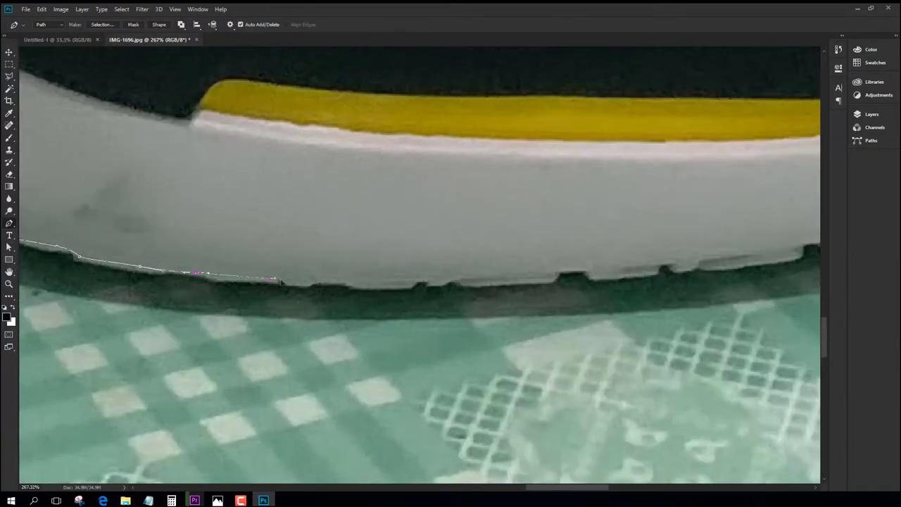
pyautogui.moveTo(459, 283); pyautogui.dragTo(525, 285)
pyautogui.moveTo(580, 271); pyautogui.dragTo(435, 275)
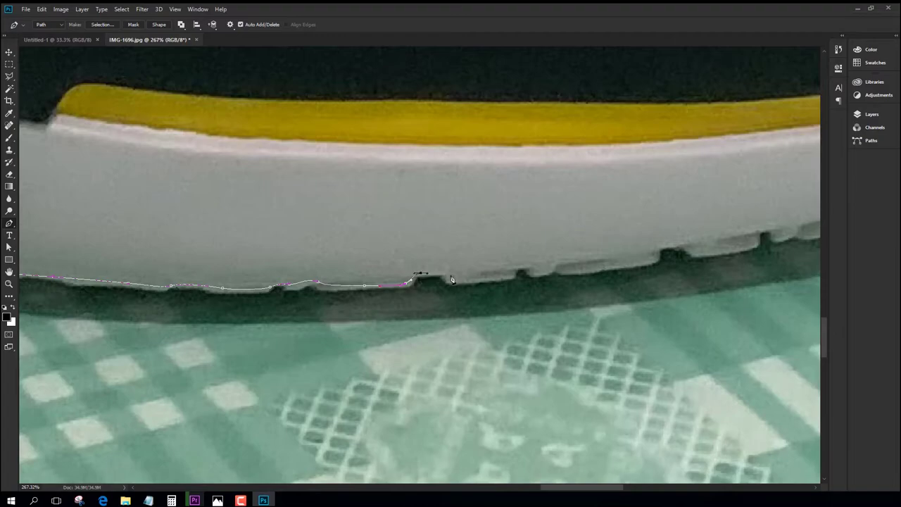
# Step: Follow the notched bottom edge of the forefoot sole up toward the toe, past the end of the yellow stripe
pyautogui.moveTo(690, 251); pyautogui.dragTo(377, 261)
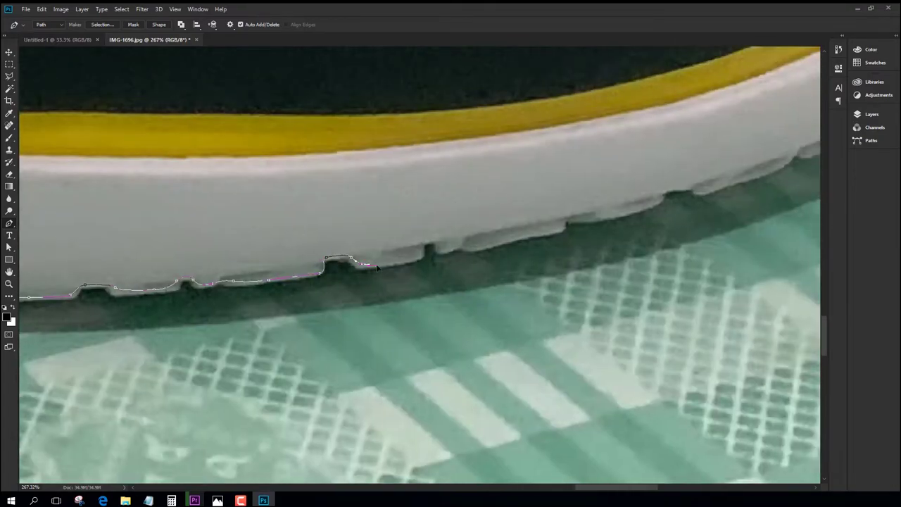
pyautogui.click(529, 234)
pyautogui.moveTo(566, 233); pyautogui.dragTo(389, 299)
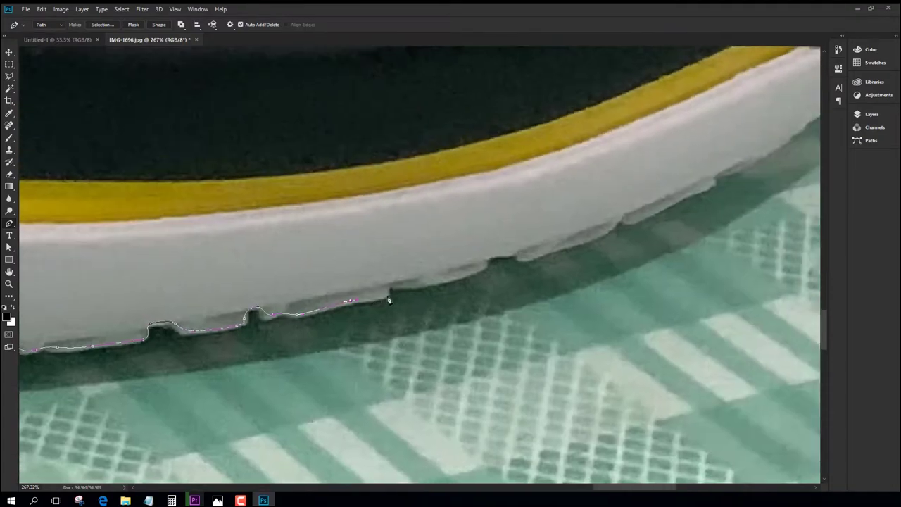
pyautogui.click(517, 258)
pyautogui.moveTo(518, 258); pyautogui.dragTo(400, 302)
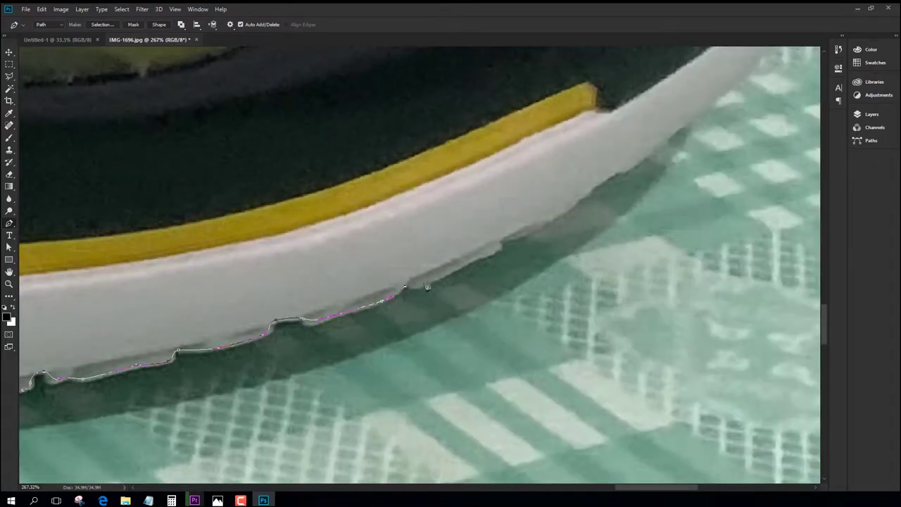
pyautogui.click(560, 214)
pyautogui.moveTo(560, 214); pyautogui.dragTo(401, 386)
# Step: Trace the white sole around the front tip of the toe with curved anchor points
pyautogui.moveTo(564, 269); pyautogui.dragTo(427, 366)
pyautogui.moveTo(498, 232); pyautogui.dragTo(528, 169)
pyautogui.moveTo(599, 114); pyautogui.dragTo(597, 276)
pyautogui.moveTo(537, 248); pyautogui.dragTo(537, 229)
pyautogui.moveTo(546, 137); pyautogui.dragTo(549, 188)
pyautogui.moveTo(507, 127); pyautogui.dragTo(474, 285)
# Step: Trace the top edge of the toe box with curved segments, removing the outgoing handles of the anchor points
pyautogui.keyDown('alt'); pyautogui.click(525, 242); pyautogui.keyUp('alt')
pyautogui.moveTo(504, 246); pyautogui.dragTo(483, 224)
pyautogui.keyDown('alt'); pyautogui.click(503, 247); pyautogui.keyUp('alt')
pyautogui.moveTo(407, 186); pyautogui.dragTo(342, 170)
pyautogui.moveTo(282, 183); pyautogui.dragTo(582, 306)
pyautogui.moveTo(442, 261); pyautogui.dragTo(348, 255)
pyautogui.keyDown('alt'); pyautogui.click(442, 260); pyautogui.keyUp('alt')
pyautogui.moveTo(527, 314); pyautogui.dragTo(858, 367)
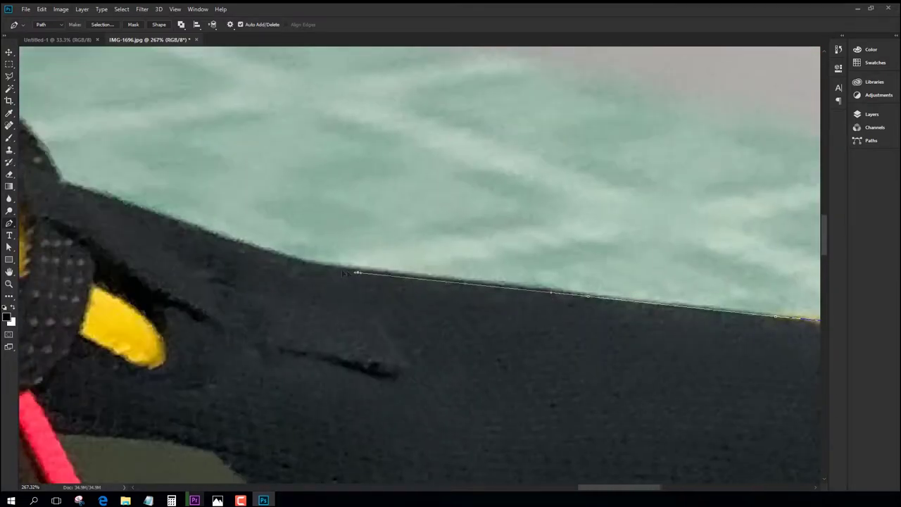
# Step: Extend the path along the black upper from the toe box to the base of the lacing area
pyautogui.moveTo(357, 273); pyautogui.dragTo(314, 266)
pyautogui.click(262, 251)
pyautogui.moveTo(217, 241); pyautogui.dragTo(458, 328)
pyautogui.moveTo(411, 305); pyautogui.dragTo(381, 297)
pyautogui.click(302, 267)
pyautogui.moveTo(302, 268); pyautogui.dragTo(431, 328)
# Step: Trace the rounded black edge at the lower end of the lacing area
pyautogui.moveTo(408, 285); pyautogui.dragTo(396, 269)
pyautogui.moveTo(341, 225); pyautogui.dragTo(324, 216)
pyautogui.moveTo(292, 202); pyautogui.dragTo(508, 308)
pyautogui.click(259, 192)
pyautogui.moveTo(447, 268); pyautogui.dragTo(364, 258)
pyautogui.moveTo(323, 256); pyautogui.dragTo(407, 337)
# Step: Continue the outline path over the bumpy edge of the lowest laces to the base of the long lace
pyautogui.moveTo(344, 305); pyautogui.dragTo(308, 294)
pyautogui.keyDown('alt'); pyautogui.click(343, 305); pyautogui.keyUp('alt')
pyautogui.click(273, 235)
pyautogui.moveTo(316, 258); pyautogui.dragTo(465, 276)
pyautogui.click(464, 267)
pyautogui.click(290, 179)
pyautogui.moveTo(290, 179); pyautogui.dragTo(420, 273)
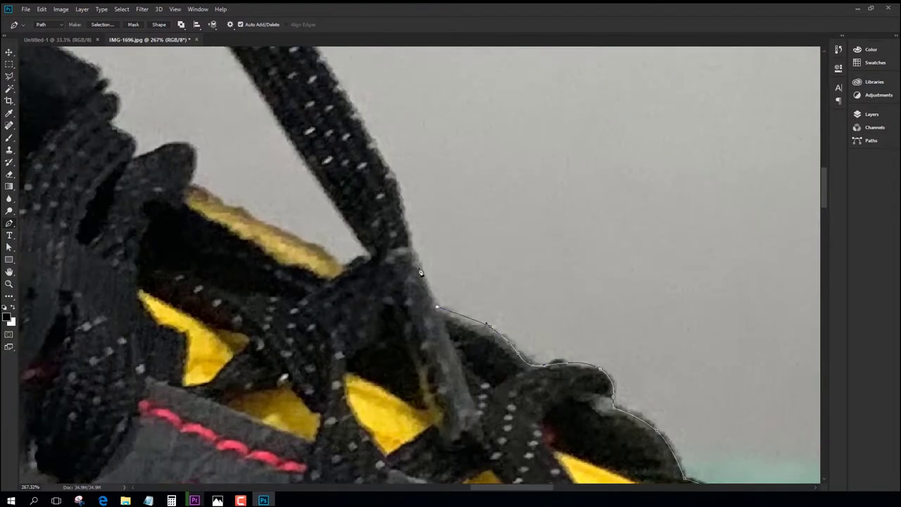
# Step: Trace the outer edge of the long lace upward to the sharp junction where the lace strands meet
pyautogui.moveTo(399, 183); pyautogui.dragTo(546, 338)
pyautogui.moveTo(383, 228); pyautogui.dragTo(529, 388)
pyautogui.moveTo(534, 259); pyautogui.dragTo(496, 205)
pyautogui.moveTo(346, 154); pyautogui.dragTo(422, 212)
pyautogui.click(373, 189)
# Step: Trace the lower edge of the upper lace loop and its blunt outer tip
pyautogui.moveTo(432, 168); pyautogui.dragTo(469, 156)
pyautogui.moveTo(574, 135); pyautogui.dragTo(479, 232)
pyautogui.moveTo(494, 225); pyautogui.dragTo(510, 220)
pyautogui.moveTo(520, 207); pyautogui.dragTo(525, 197)
pyautogui.click(532, 140)
pyautogui.moveTo(532, 141); pyautogui.dragTo(587, 213)
# Step: Trace the top edge of the lace loop back to the knot and remove the last anchor's outgoing handle
pyautogui.moveTo(538, 178); pyautogui.dragTo(513, 168)
pyautogui.moveTo(393, 170); pyautogui.dragTo(325, 179)
pyautogui.moveTo(261, 193); pyautogui.dragTo(247, 199)
pyautogui.moveTo(192, 233); pyautogui.dragTo(182, 242)
pyautogui.moveTo(184, 240); pyautogui.dragTo(473, 154)
pyautogui.moveTo(381, 245); pyautogui.dragTo(354, 287)
pyautogui.keyDown('alt'); pyautogui.click(382, 245); pyautogui.keyUp('alt')
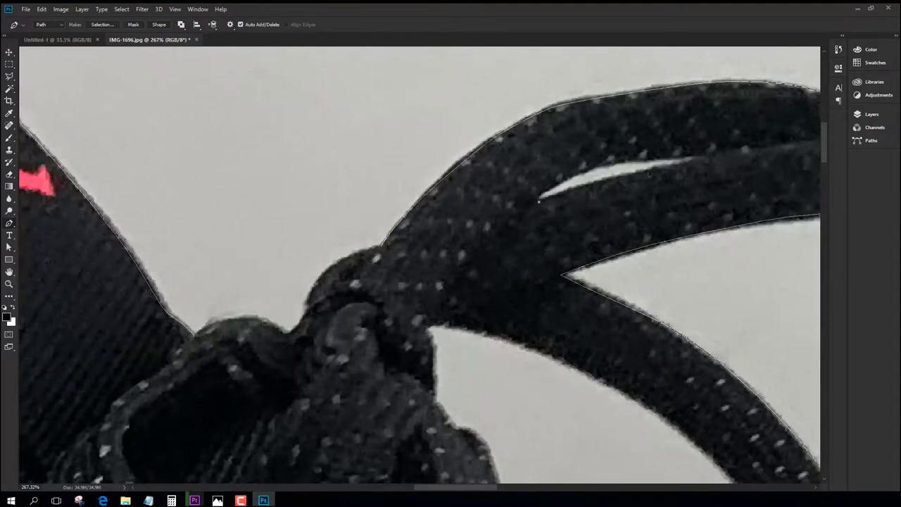
# Step: Outline the shoe side of the large opening beneath the long lace, from the knot down along the yellow edging
pyautogui.moveTo(439, 325); pyautogui.dragTo(372, 131)
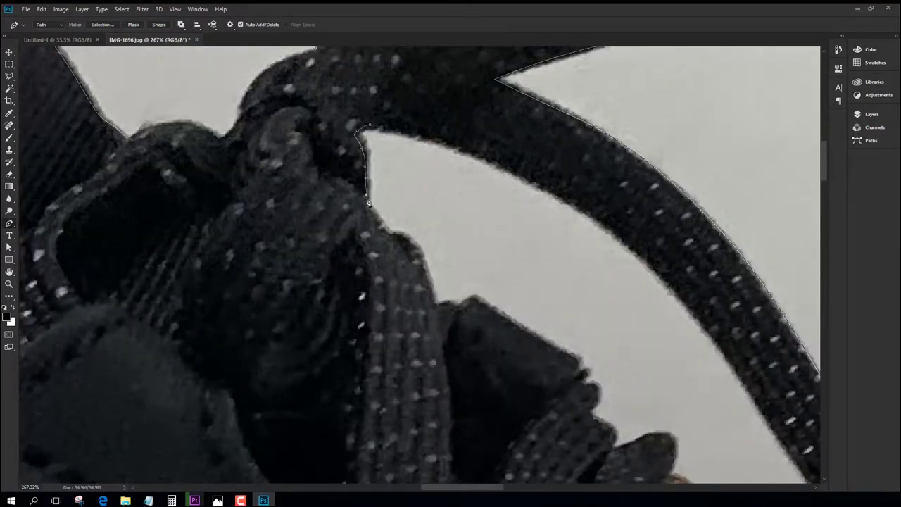
pyautogui.moveTo(473, 308); pyautogui.dragTo(294, 133)
pyautogui.click(361, 169)
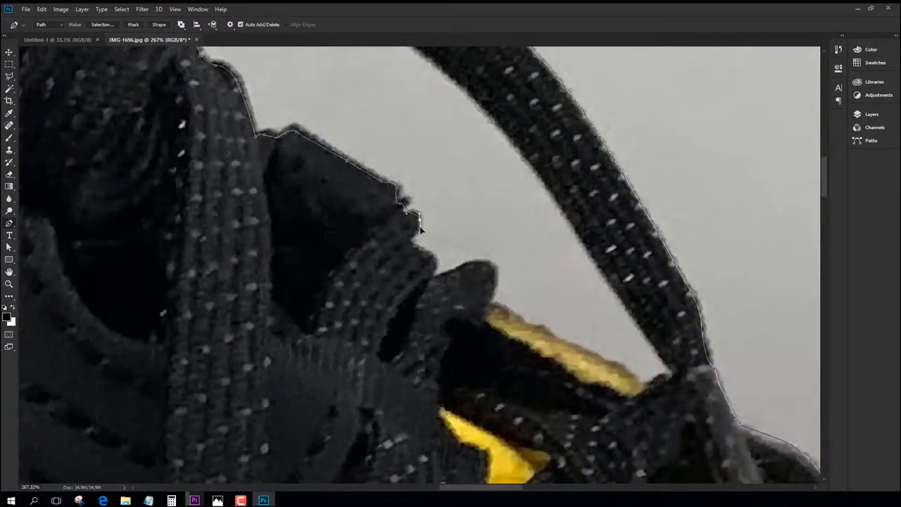
pyautogui.moveTo(491, 296); pyautogui.dragTo(269, 242)
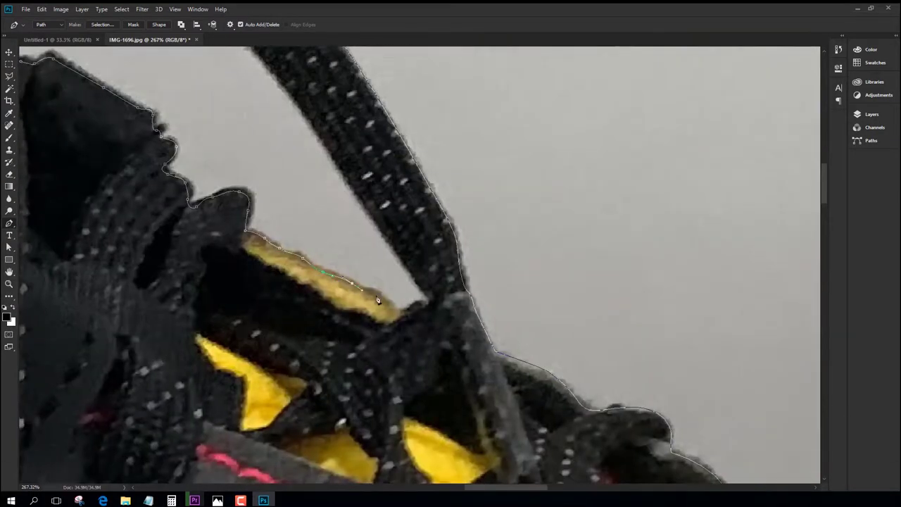
# Step: Trace the inner edge of the long lace back up to the knot and close the opening's subpath
pyautogui.moveTo(371, 221); pyautogui.dragTo(341, 176)
pyautogui.moveTo(342, 176); pyautogui.dragTo(440, 357)
pyautogui.moveTo(380, 259); pyautogui.dragTo(347, 214)
pyautogui.moveTo(347, 215); pyautogui.dragTo(652, 359)
pyautogui.moveTo(553, 284); pyautogui.dragTo(507, 261)
pyautogui.moveTo(413, 219); pyautogui.dragTo(383, 211)
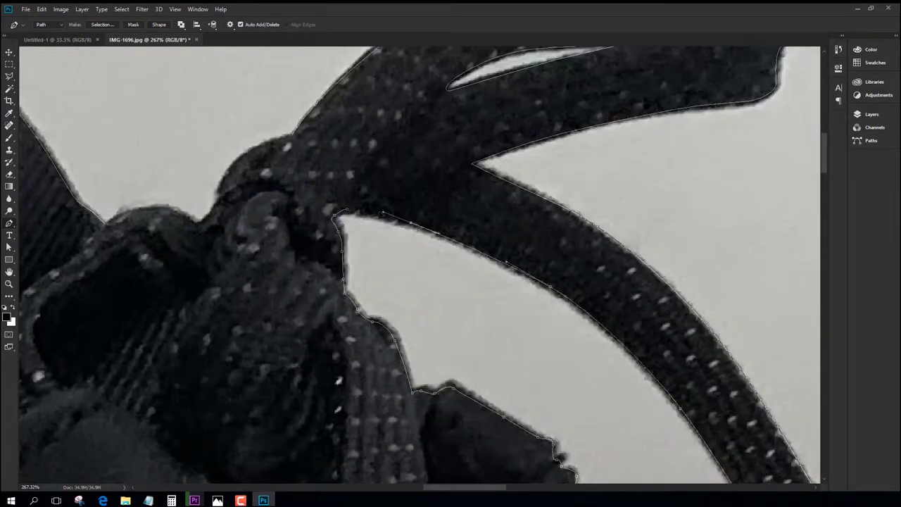
pyautogui.click(349, 207)
# Step: Resume the outer outline and trace over the lace knot to the pull tab on the tongue, closing the path
pyautogui.moveTo(338, 183); pyautogui.dragTo(438, 221)
pyautogui.click(395, 169)
pyautogui.moveTo(339, 199); pyautogui.dragTo(324, 239)
pyautogui.moveTo(299, 258); pyautogui.dragTo(286, 255)
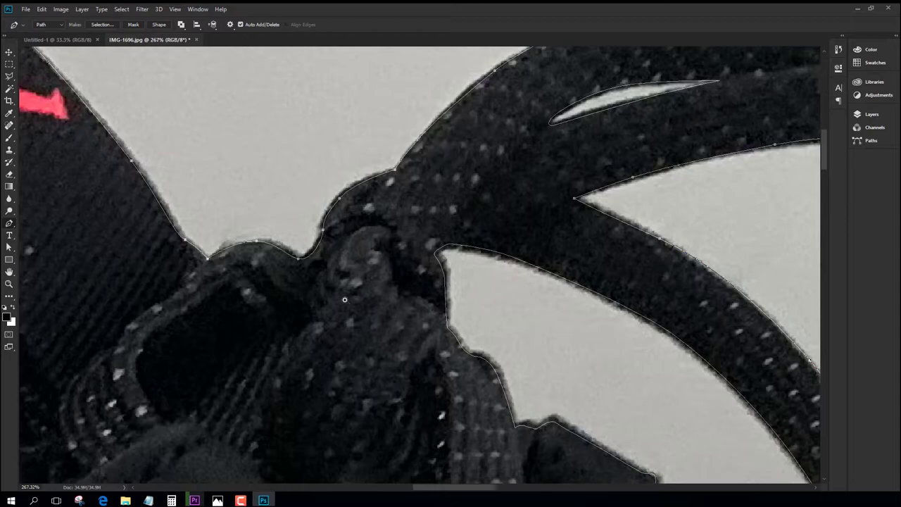
# Step: Outline the gap inside the heel pull loop as a separate closed subpath
pyautogui.scroll(-4, 344, 300)
pyautogui.scroll(4, 116, 317)
pyautogui.moveTo(116, 317); pyautogui.dragTo(606, 246)
pyautogui.click(448, 383)
pyautogui.moveTo(483, 319); pyautogui.dragTo(505, 300)
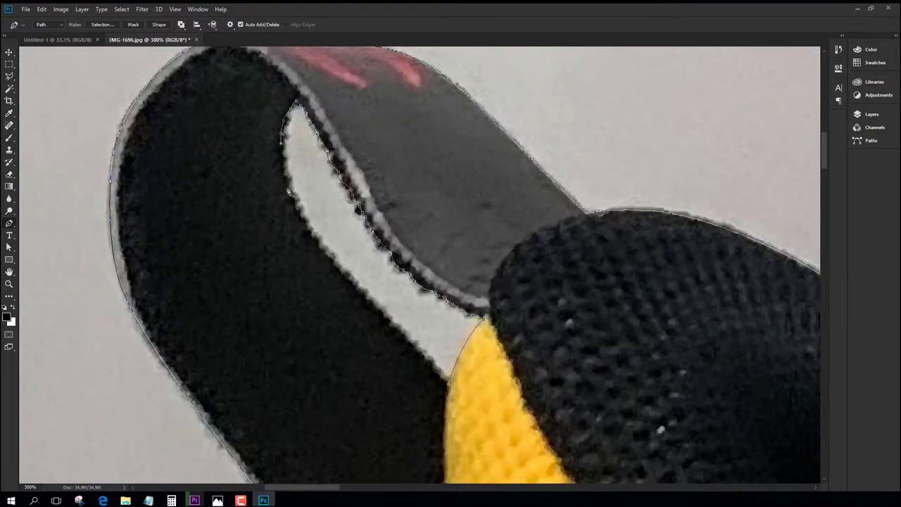
# Step: Save the traced work path and bring the cut-out sneaker into the Untitled-1 document
pyautogui.scroll(-6, 448, 387)
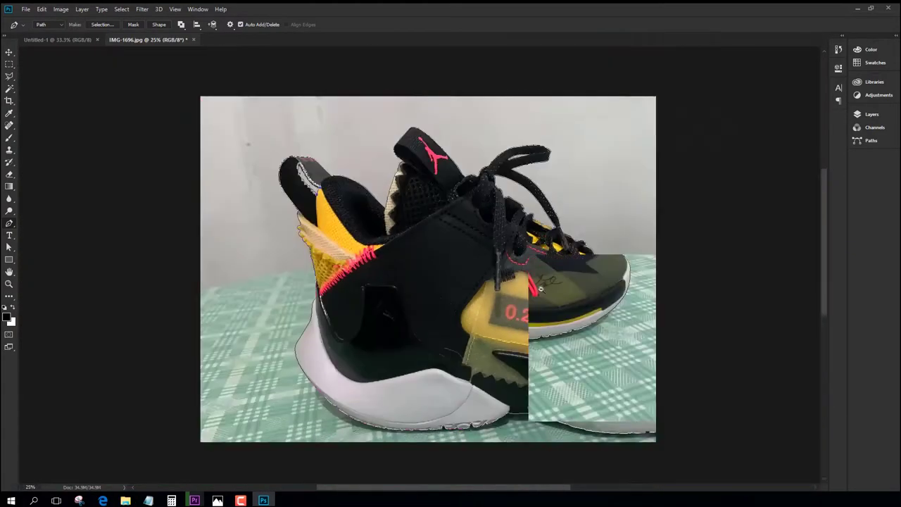
pyautogui.click(871, 140)
pyautogui.doubleClick(760, 128)
pyautogui.press('Return')
pyautogui.press('v')
pyautogui.moveTo(380, 169); pyautogui.dragTo(572, 268)
# Step: Scale the sneaker to about 49.6% and move it up to the middle of the page
pyautogui.hotkey('ctrl', 't')
pyautogui.moveTo(805, 112); pyautogui.dragTo(542, 266)
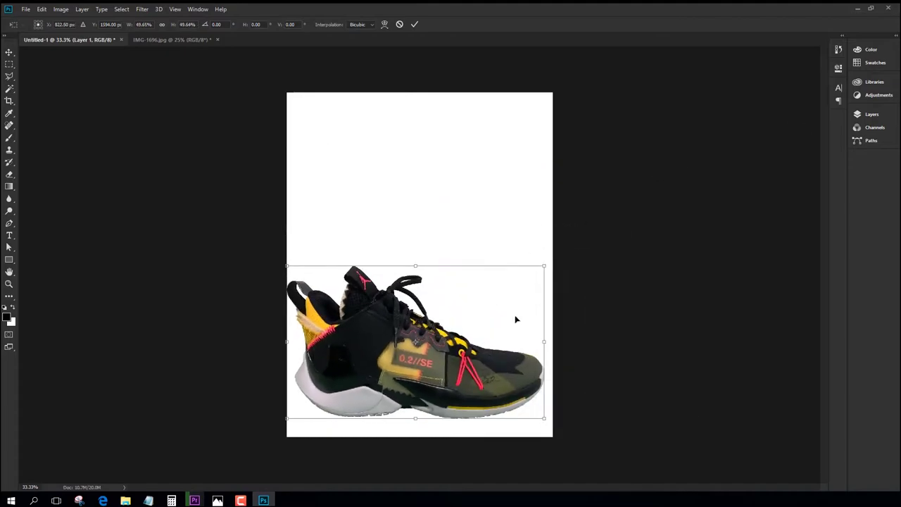
pyautogui.press('Return')
pyautogui.moveTo(516, 316); pyautogui.dragTo(523, 240)
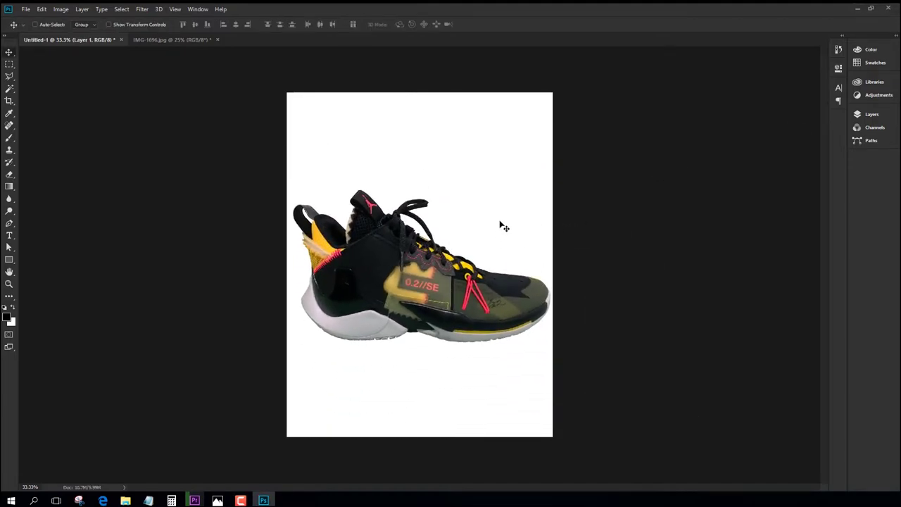
# Step: Rotate the sneaker clockwise so its toe points downward and scale it to about 99.3%
pyautogui.press('F7')
pyautogui.hotkey('ctrl', 't')
pyautogui.moveTo(556, 185); pyautogui.dragTo(556, 255)
pyautogui.press('Return')
pyautogui.hotkey('ctrl', 't')
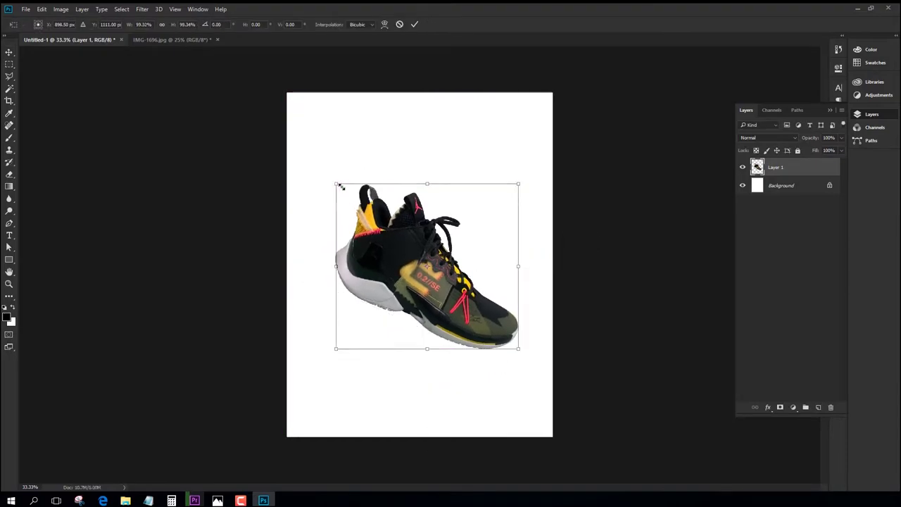
pyautogui.moveTo(336, 184); pyautogui.dragTo(341, 187)
pyautogui.press('Return')
# Step: Add a new empty layer directly above the Background layer
pyautogui.click(782, 185)
pyautogui.click(818, 407)
pyautogui.press('p')
pyautogui.click(281, 277)
pyautogui.click(272, 447)
pyautogui.click(570, 445)
pyautogui.click(563, 371)
pyautogui.press('a')
pyautogui.moveTo(242, 258); pyautogui.dragTo(619, 472)
pyautogui.press('Delete')
# Step: Draw a Pen tool shape covering the lower page, with its top edge sloping down to the right beneath the sneaker
pyautogui.press('p')
pyautogui.click(42, 26)
pyautogui.click(44, 33)
pyautogui.click(561, 373)
pyautogui.click(278, 263)
pyautogui.click(281, 444)
pyautogui.click(559, 445)
pyautogui.click(561, 374)
# Step: Fill the slanted shape with the sneaker's warm yellow and adjust its lower-left corner
pyautogui.doubleClick(777, 191)
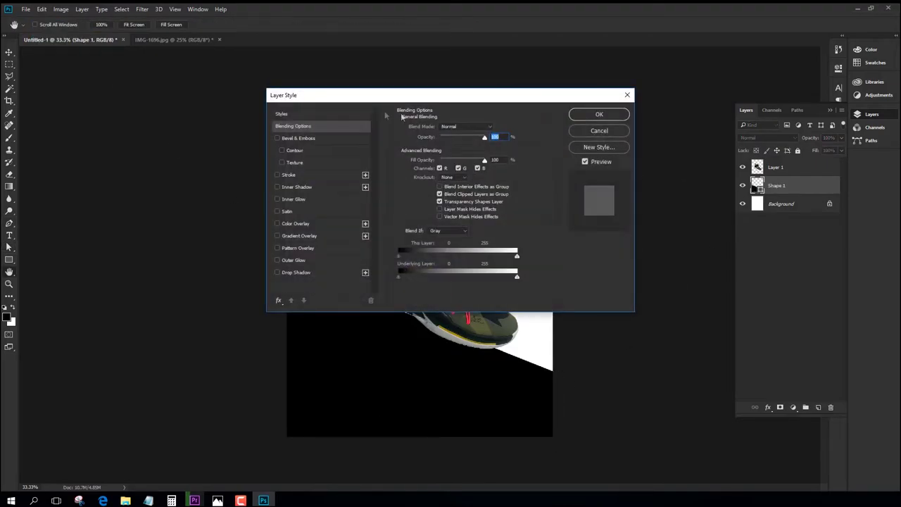
pyautogui.click(602, 131)
pyautogui.doubleClick(758, 186)
pyautogui.click(372, 219)
pyautogui.click(689, 74)
pyautogui.moveTo(744, 175); pyautogui.dragTo(744, 174)
pyautogui.click(819, 65)
pyautogui.press('a')
pyautogui.moveTo(281, 443); pyautogui.dragTo(278, 447)
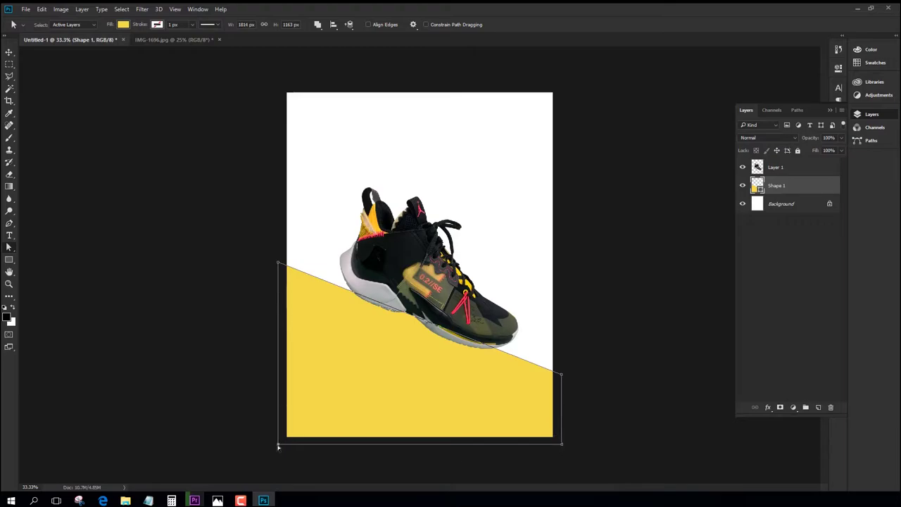
# Step: Rotate the sneaker on Layer 1 further clockwise into a steeper downhill tilt
pyautogui.click(776, 168)
pyautogui.press('v')
pyautogui.hotkey('ctrl', 't')
pyautogui.moveTo(587, 283); pyautogui.dragTo(586, 320)
pyautogui.press('Return')
# Step: Shrink the sneaker slightly and move it so the sole rests along the yellow shape's slanted edge
pyautogui.hotkey('ctrl', 't')
pyautogui.moveTo(517, 199); pyautogui.dragTo(515, 206)
pyautogui.moveTo(548, 321); pyautogui.dragTo(546, 329)
pyautogui.moveTo(442, 338); pyautogui.dragTo(445, 332)
pyautogui.press('Return')
# Step: Duplicate Shape 1 and raise the upper-left corner of the original so it extends above the copy
pyautogui.click(790, 183)
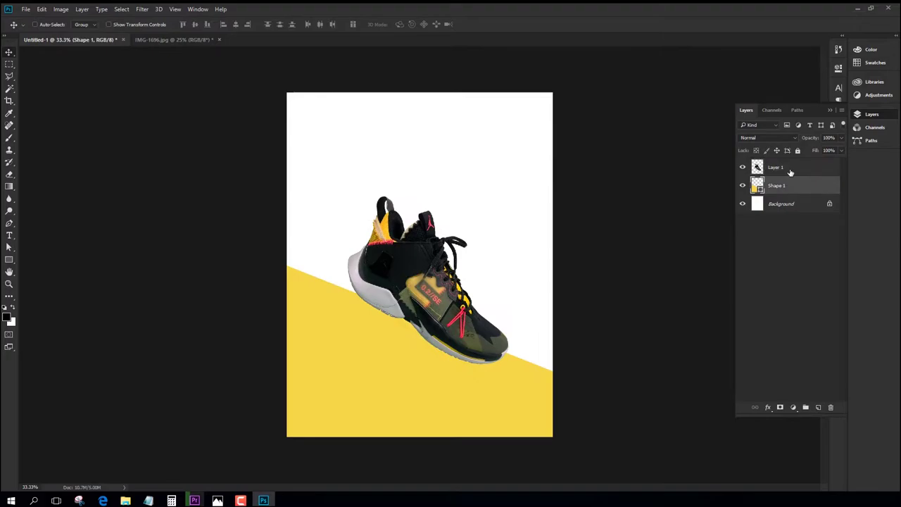
pyautogui.hotkey('ctrl', 'j')
pyautogui.click(782, 204)
pyautogui.press('a')
pyautogui.moveTo(278, 263); pyautogui.dragTo(278, 242)
pyautogui.click(496, 300)
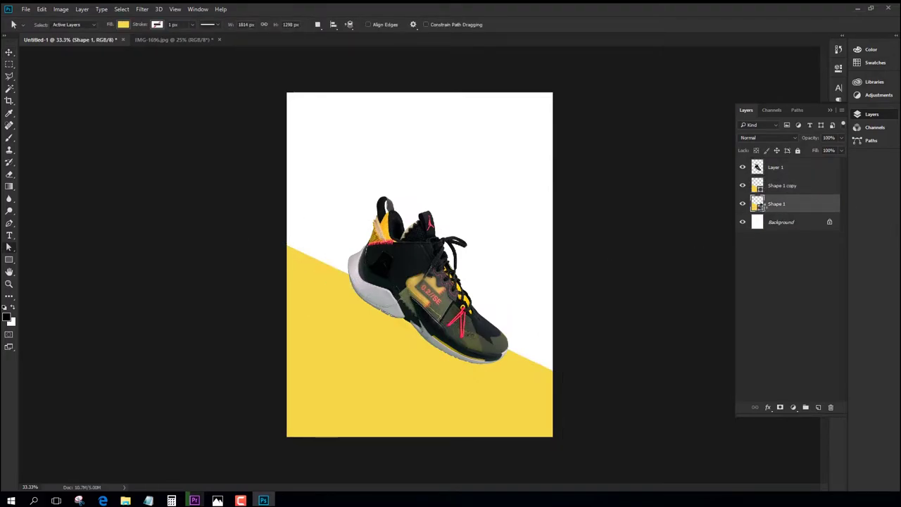
# Step: Change the fill of the original Shape 1 to purple, forming a stripe above the yellow area
pyautogui.doubleClick(757, 204)
pyautogui.click(735, 94)
pyautogui.click(669, 120)
pyautogui.click(817, 66)
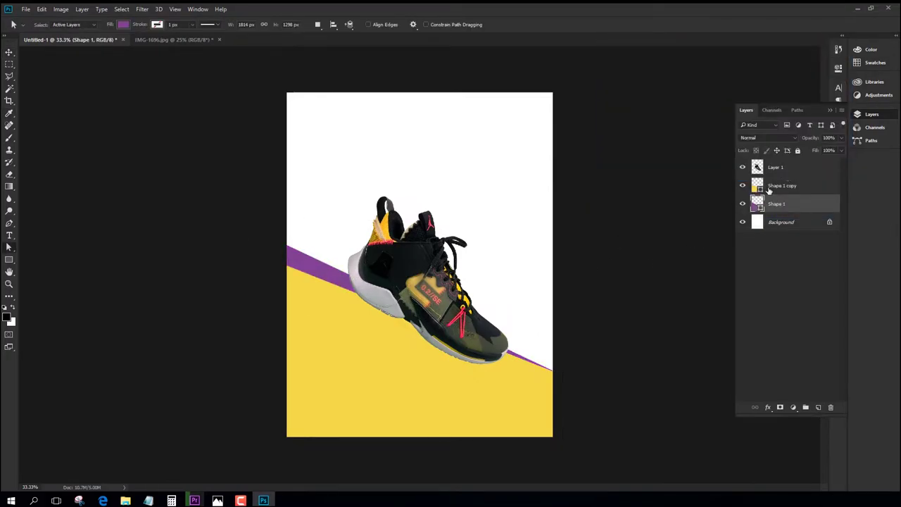
# Step: Draw a closed wedge-shaped Pen shape over the page's upper-right corner, directly above the Background layer
pyautogui.click(781, 221)
pyautogui.press('p')
pyautogui.click(445, 90)
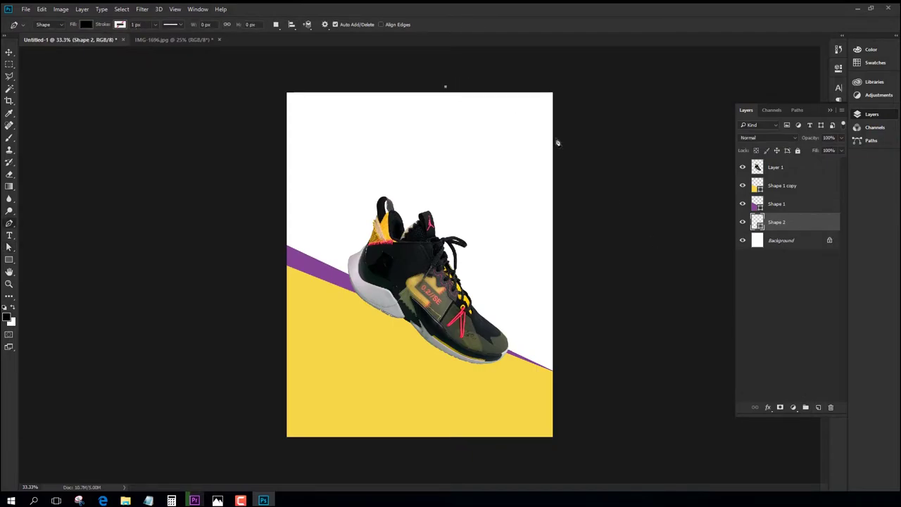
pyautogui.click(585, 132)
pyautogui.click(586, 79)
pyautogui.click(446, 88)
# Step: Fill the corner wedge with the yellow of the lower shape and move its upper-right anchor slightly down
pyautogui.doubleClick(761, 223)
pyautogui.click(521, 384)
pyautogui.click(823, 65)
pyautogui.press('a')
pyautogui.moveTo(585, 80); pyautogui.dragTo(586, 88)
# Step: Duplicate the corner wedge and extend the left and lower corners of the original beyond the copy
pyautogui.hotkey('ctrl', 'j')
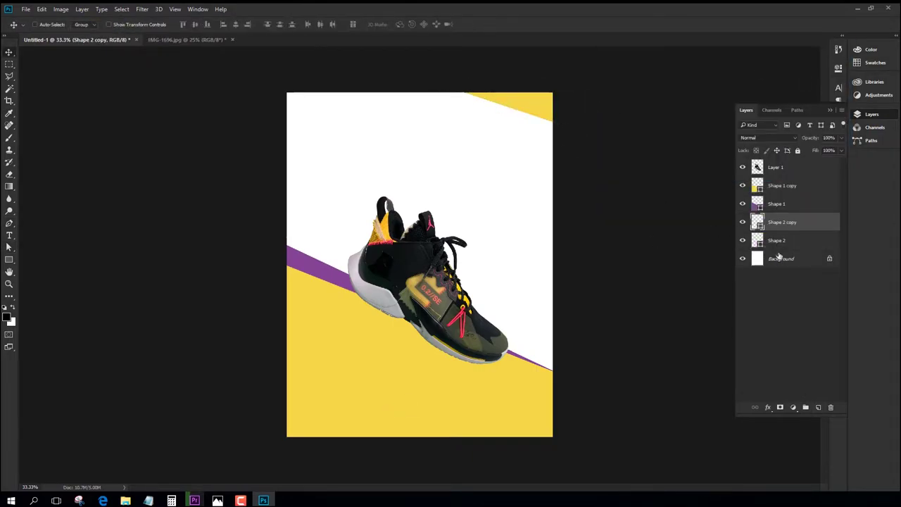
pyautogui.hotkey('alt', '[')
pyautogui.hotkey('ctrl', 't')
pyautogui.press('Escape')
pyautogui.press('a')
pyautogui.moveTo(445, 87); pyautogui.dragTo(431, 87)
pyautogui.moveTo(585, 132); pyautogui.dragTo(585, 155)
# Step: Fill the original corner wedge with pinkish red and adjust its left corner
pyautogui.doubleClick(757, 241)
pyautogui.click(462, 323)
pyautogui.click(462, 325)
pyautogui.click(819, 65)
pyautogui.moveTo(423, 73); pyautogui.dragTo(437, 90)
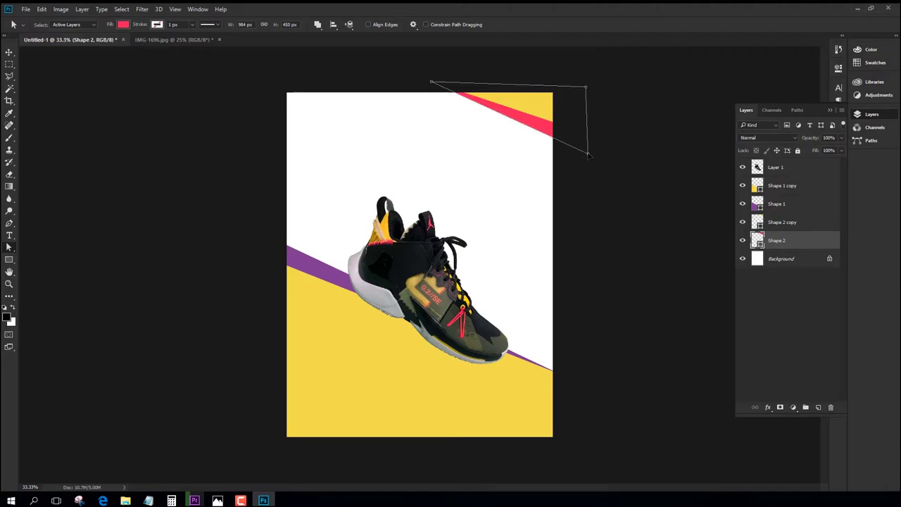
# Step: Select the Background layer and switch to Illustrator to locate the triangle mesh background image
pyautogui.hotkey('alt', ']')
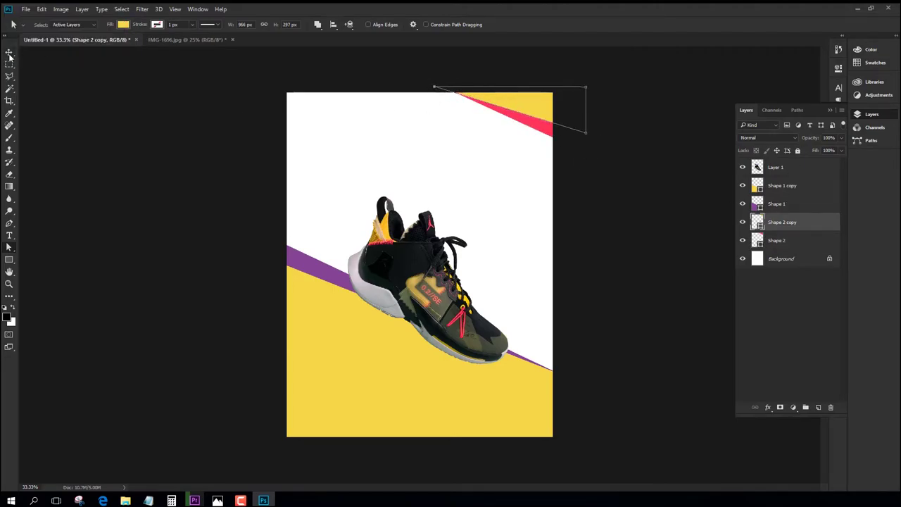
pyautogui.press('v')
pyautogui.hotkey('alt', ',')
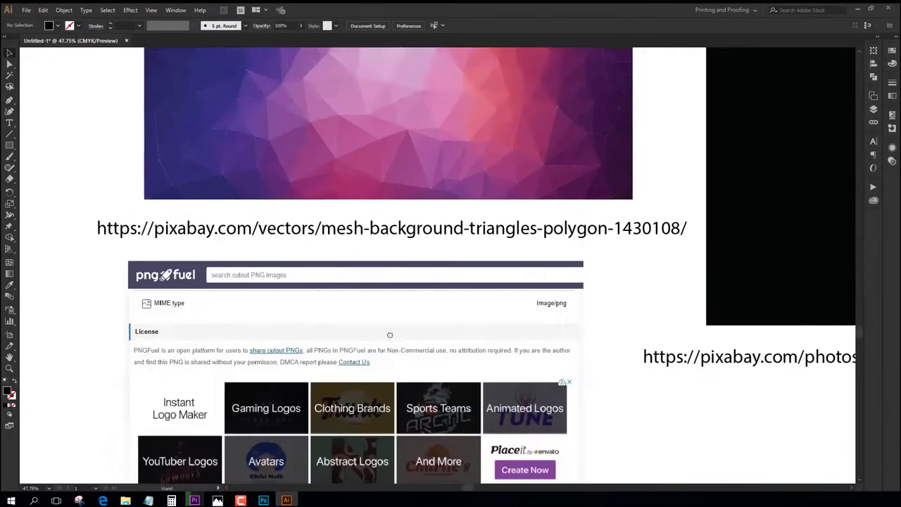
pyautogui.scroll(5, 460, 278)
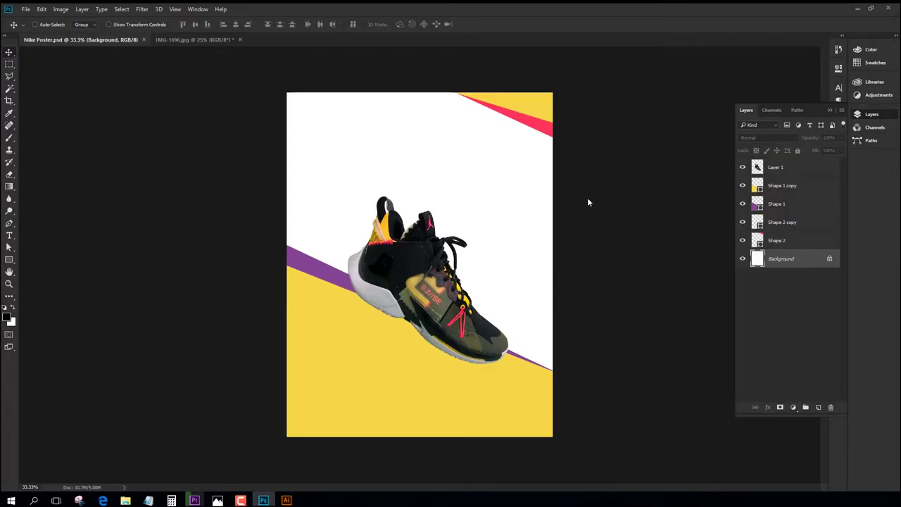
# Step: Paste the triangle mesh image above the Background layer, transform it to fill the upper page and center it horizontally
pyautogui.click(59, 10)
pyautogui.hotkey('ctrl', 'v')
pyautogui.click(485, 157)
pyautogui.moveTo(568, 185); pyautogui.dragTo(558, 446)
pyautogui.moveTo(480, 172); pyautogui.dragTo(477, 219)
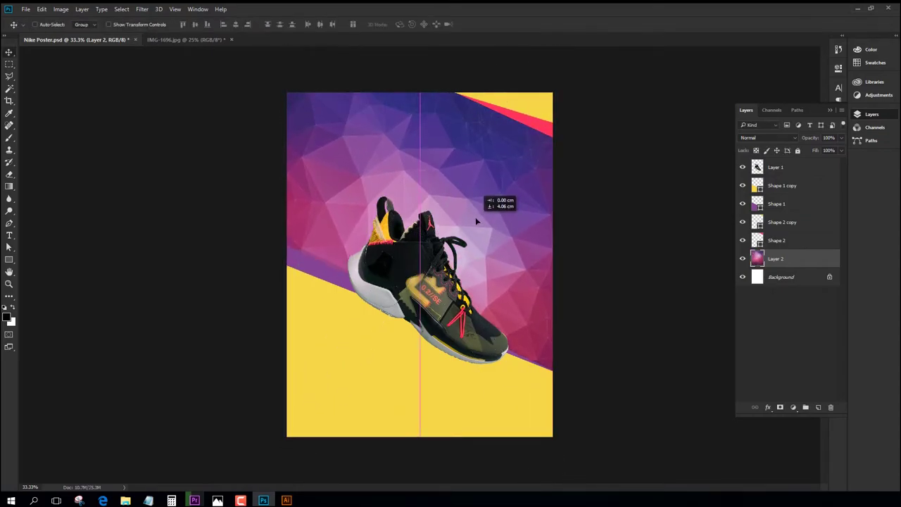
# Step: Shift the mesh image's hue toward warmer purple and orange with Hue/Saturation
pyautogui.hotkey('ctrl', 'u')
pyautogui.moveTo(690, 147); pyautogui.dragTo(701, 147)
pyautogui.click(789, 100)
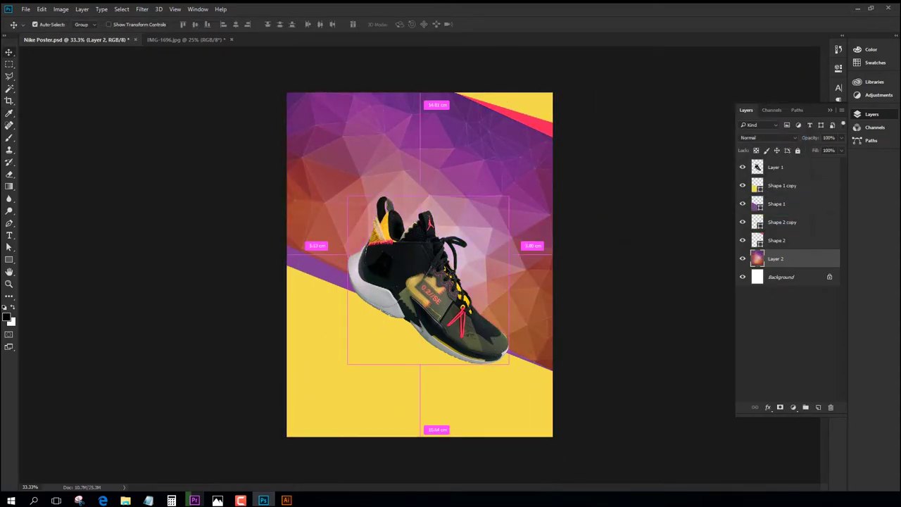
# Step: Flip the triangle mesh image vertically and move it down within the upper page
pyautogui.hotkey('ctrl', 't')
pyautogui.rightClick(462, 265)
pyautogui.click(493, 421)
pyautogui.press('Return')
pyautogui.moveTo(507, 253); pyautogui.dragTo(509, 302)
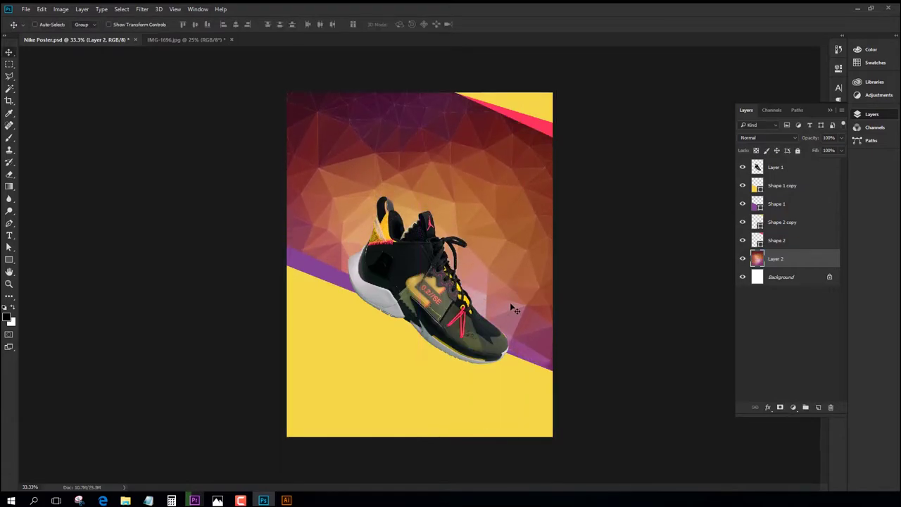
pyautogui.hotkey('ctrl', 'u')
pyautogui.press('Return')
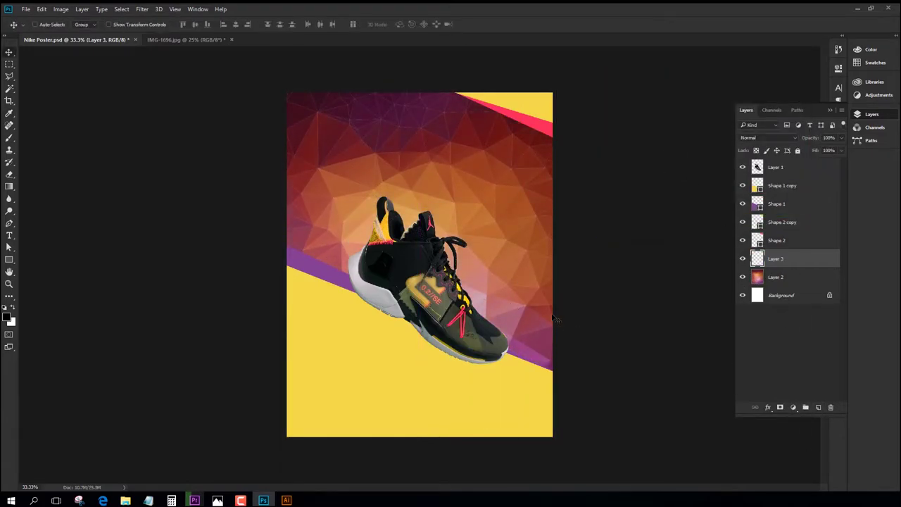
# Step: Fill the new layer above the mesh with white, mask it with a vertical gradient and set its opacity to 50%
pyautogui.hotkey('ctrl', 'BackSpace')
pyautogui.press('g')
pyautogui.moveTo(428, 106)
pyautogui.mouseDown()
pyautogui.moveTo(435, 296)
pyautogui.moveTo(435, 113)
pyautogui.mouseUp()
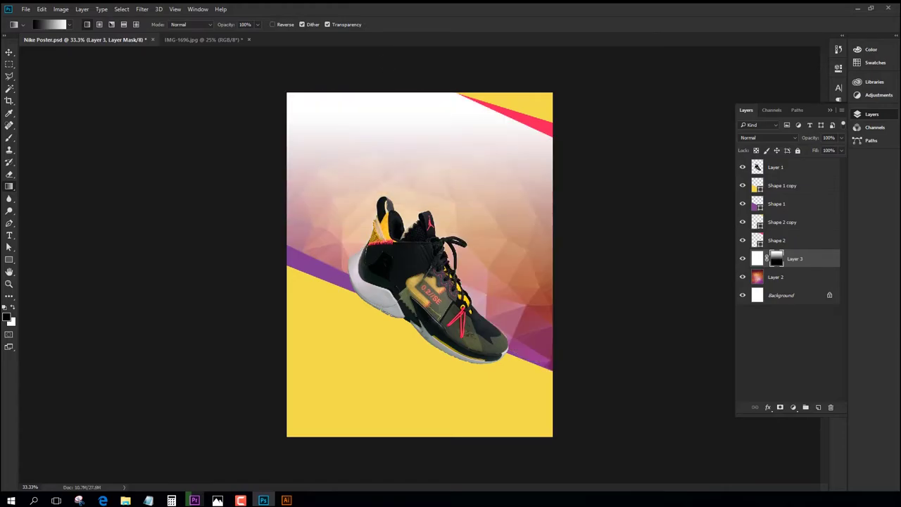
pyautogui.press('v')
pyautogui.press('5')
# Step: Select the triangle mesh layer and fine-tune its colors with Hue/Saturation
pyautogui.hotkey('alt', '[')
pyautogui.hotkey('ctrl', 'u')
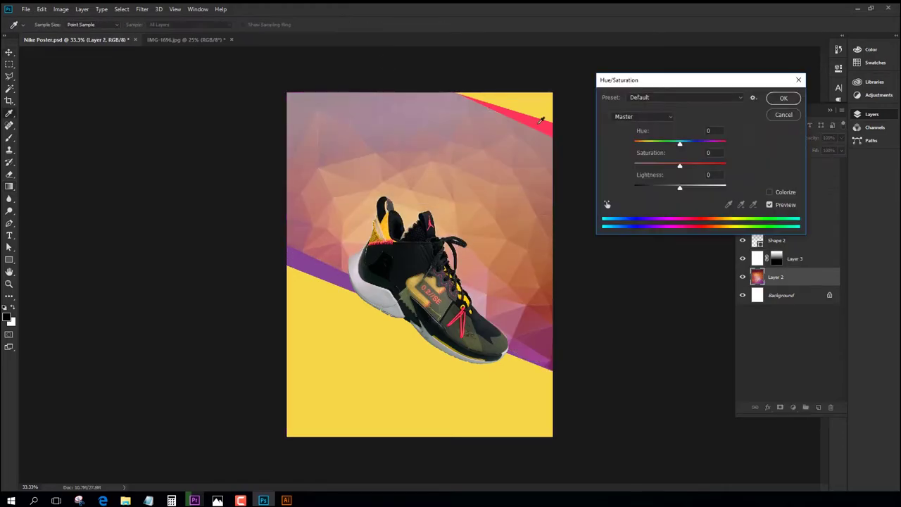
pyautogui.press('Return')
# Step: Redraw the gradient on the white layer's mask so the haze fades downward from the page top, and save the poster
pyautogui.click(783, 263)
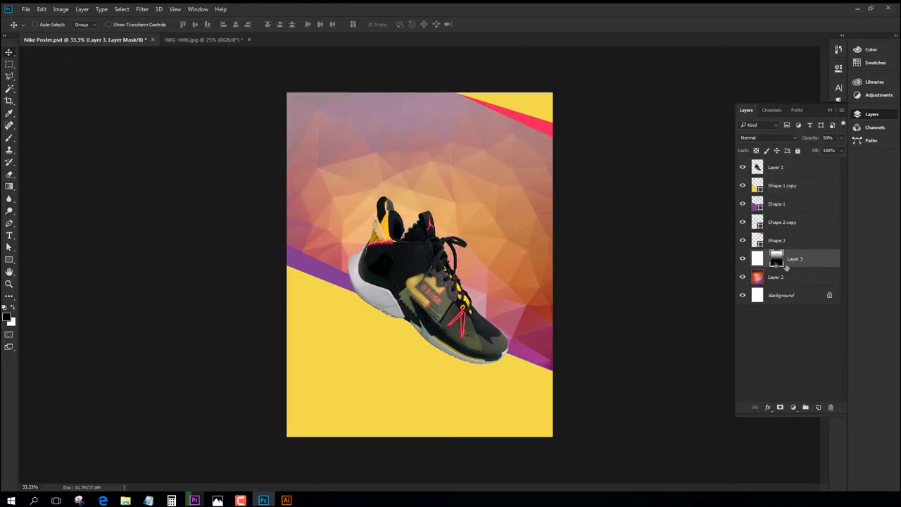
pyautogui.press('g')
pyautogui.moveTo(428, 395); pyautogui.dragTo(428, 394)
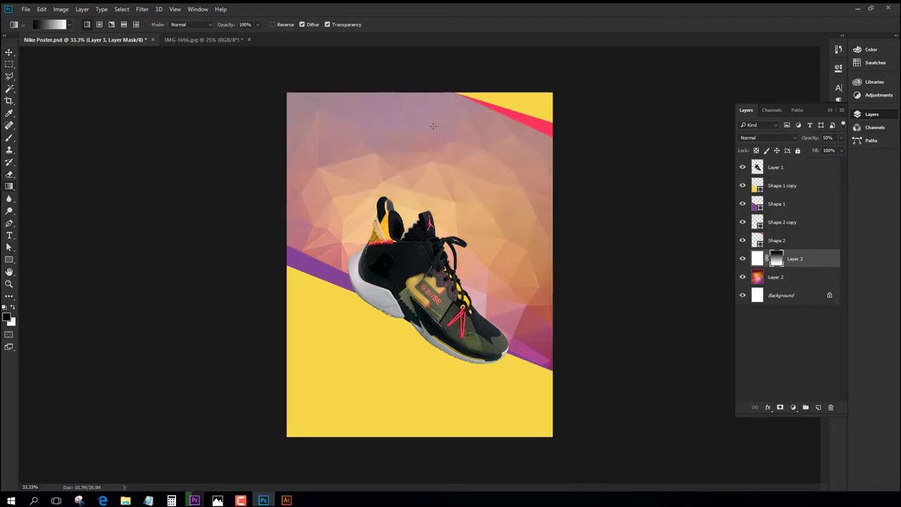
pyautogui.click(9, 52)
pyautogui.hotkey('ctrl', 's')
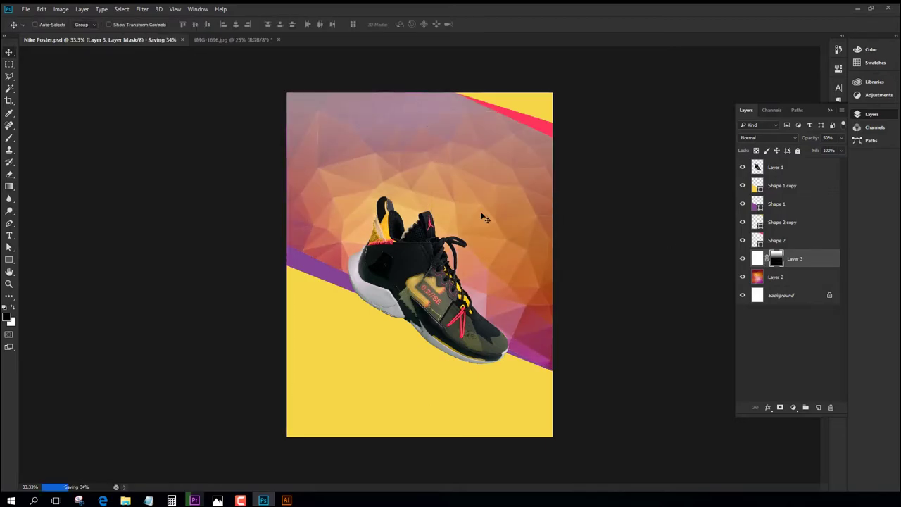
# Step: Switch to Illustrator, create a Lorem ipsum placeholder paragraph above the mesh image, trim its end and copy all its text
pyautogui.click(287, 500)
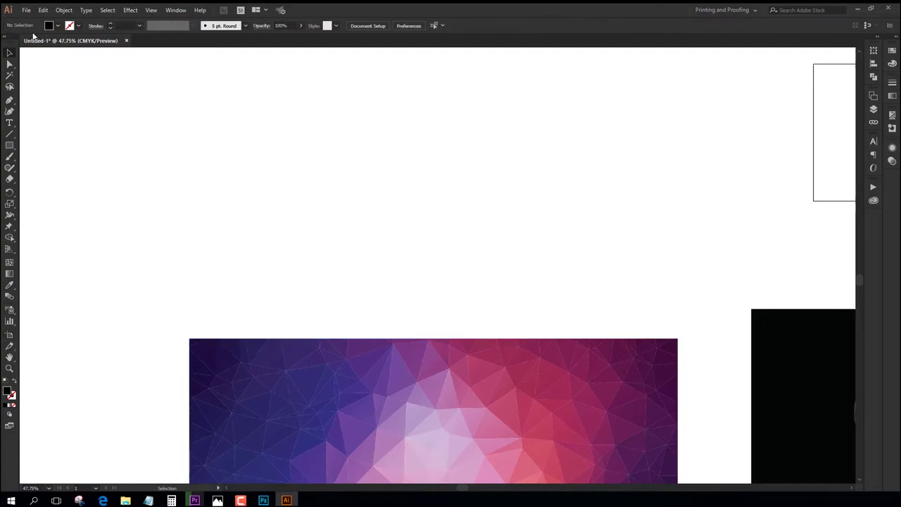
pyautogui.moveTo(169, 85); pyautogui.dragTo(726, 262)
pyautogui.moveTo(495, 228); pyautogui.dragTo(789, 303)
pyautogui.press('BackSpace')
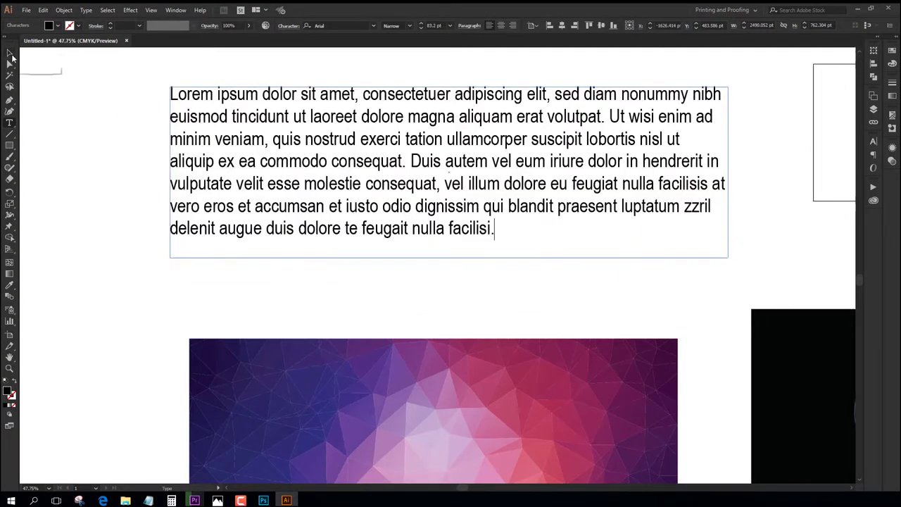
pyautogui.hotkey('ctrl', 'a')
pyautogui.click(42, 9)
pyautogui.click(57, 57)
pyautogui.click(9, 53)
pyautogui.click(105, 282)
# Step: Back in Photoshop, paste the Lorem ipsum text into a text box in the lower yellow area and set it to 11 pt
pyautogui.click(263, 500)
pyautogui.click(10, 236)
pyautogui.moveTo(327, 381); pyautogui.dragTo(504, 415)
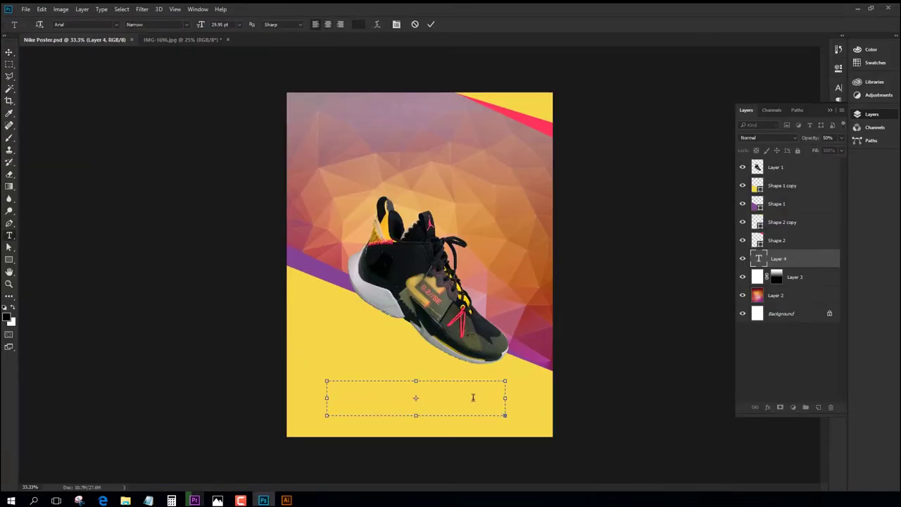
pyautogui.hotkey('ctrl', 'v')
pyautogui.hotkey('ctrl', 'a')
pyautogui.click(239, 25)
pyautogui.click(235, 100)
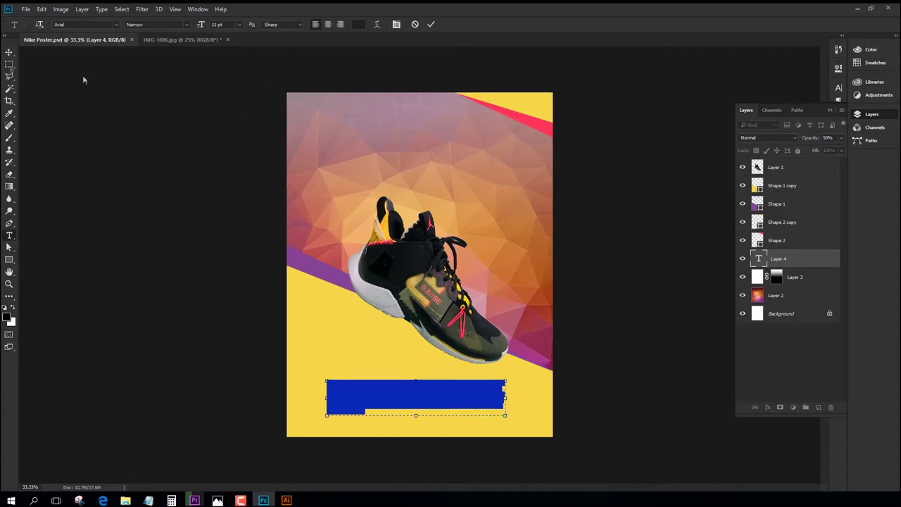
# Step: Commit the paragraph text and bring its layer to the front of all the artwork
pyautogui.click(9, 53)
pyautogui.hotkey('ctrl', 'shift', ']')
pyautogui.scroll(2, 497, 235)
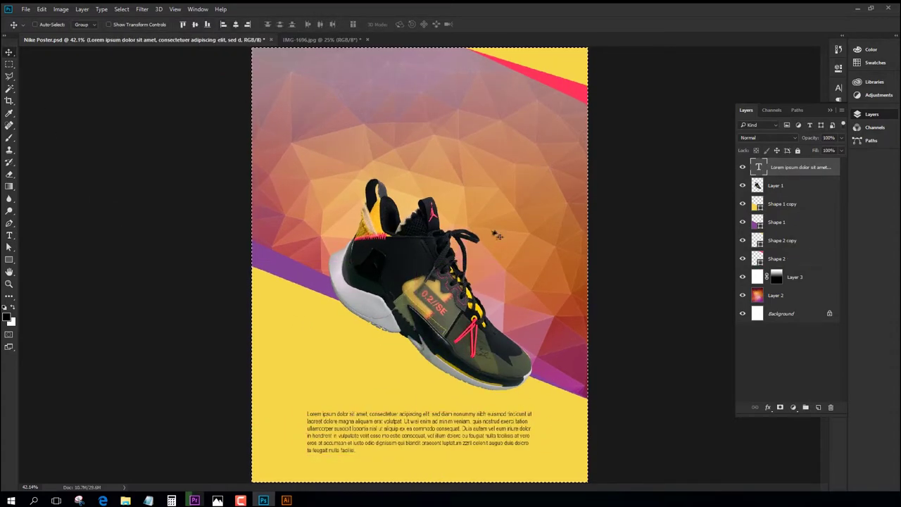
# Step: Justify the Lorem ipsum paragraph with its last line aligned left
pyautogui.doubleClick(758, 169)
pyautogui.click(397, 25)
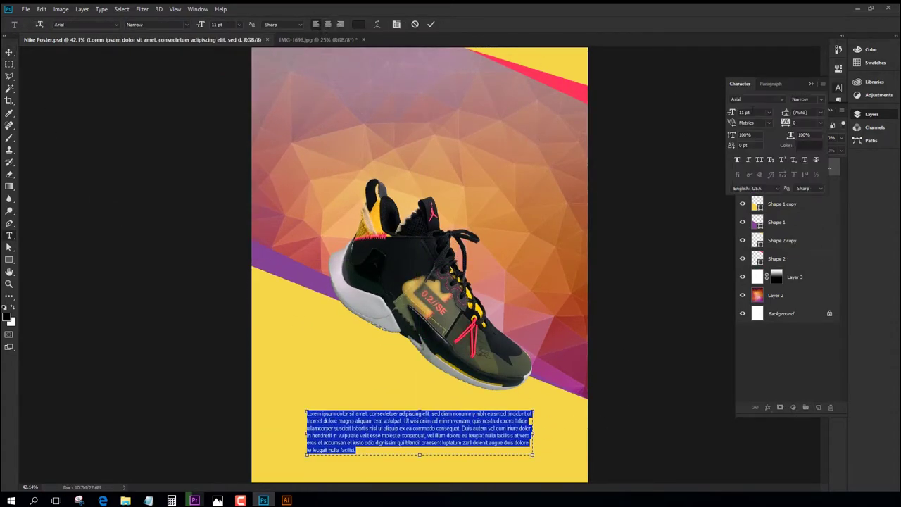
pyautogui.click(779, 84)
pyautogui.click(780, 101)
pyautogui.click(5, 104)
pyautogui.click(9, 52)
# Step: Narrow the paragraph's text box slightly, nudge it upward and save the poster
pyautogui.click(872, 114)
pyautogui.doubleClick(759, 167)
pyautogui.moveTo(533, 433); pyautogui.dragTo(526, 433)
pyautogui.click(9, 53)
pyautogui.hotkey('shift', 'Up')
pyautogui.hotkey('ctrl', 's')
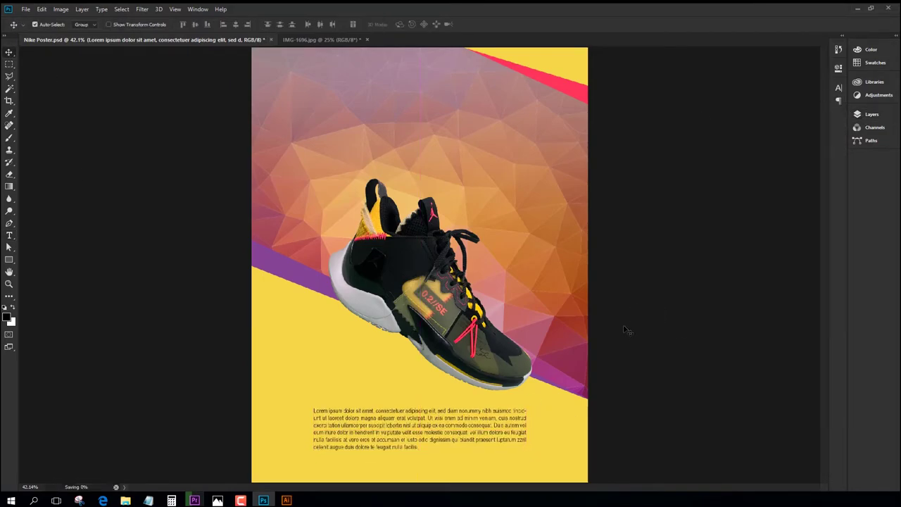
# Step: Add the heading "WHY NOT 2.0" near the top of the poster and center it horizontally on the page
pyautogui.click(10, 235)
pyautogui.click(340, 84)
pyautogui.click(239, 24)
pyautogui.click(225, 163)
pyautogui.write('WHY NOT 2.0')
pyautogui.hotkey('ctrl', 'a')
pyautogui.hotkey('ctrl', 'Return')
pyautogui.press('v')
pyautogui.hotkey('ctrl', 'a')
pyautogui.click(236, 26)
pyautogui.hotkey('ctrl', 'd')
# Step: Restyle the "WHY NOT 2.0" heading with a bold sans-serif font and resize it slightly
pyautogui.press('t')
pyautogui.click(420, 80)
pyautogui.hotkey('ctrl', 'a')
pyautogui.click(116, 25)
pyautogui.click(104, 53)
pyautogui.click(187, 24)
pyautogui.click(171, 63)
pyautogui.hotkey('ctrl', 'Return')
pyautogui.press('v')
pyautogui.hotkey('ctrl', 't')
pyautogui.moveTo(476, 91); pyautogui.dragTo(478, 92)
pyautogui.press('Return')
# Step: Duplicate the Lorem ipsum paragraph below the heading and delete everything after "aliquam erat volutpat."
pyautogui.click(872, 114)
pyautogui.click(777, 188)
pyautogui.moveTo(438, 425); pyautogui.dragTo(426, 100)
pyautogui.scroll(5, 427, 102)
pyautogui.press('t')
pyautogui.moveTo(431, 157); pyautogui.dragTo(422, 229)
pyautogui.press('Delete')
pyautogui.hotkey('ctrl', 'Return')
pyautogui.press('v')
# Step: Resize the copied paragraph's text box to three lines about as wide as the heading, place it just beneath, and save
pyautogui.doubleClick(758, 187)
pyautogui.moveTo(665, 183); pyautogui.dragTo(549, 161)
pyautogui.click(10, 53)
pyautogui.moveTo(488, 181); pyautogui.dragTo(485, 189)
pyautogui.doubleClick(758, 186)
pyautogui.moveTo(547, 177); pyautogui.dragTo(555, 176)
pyautogui.click(10, 53)
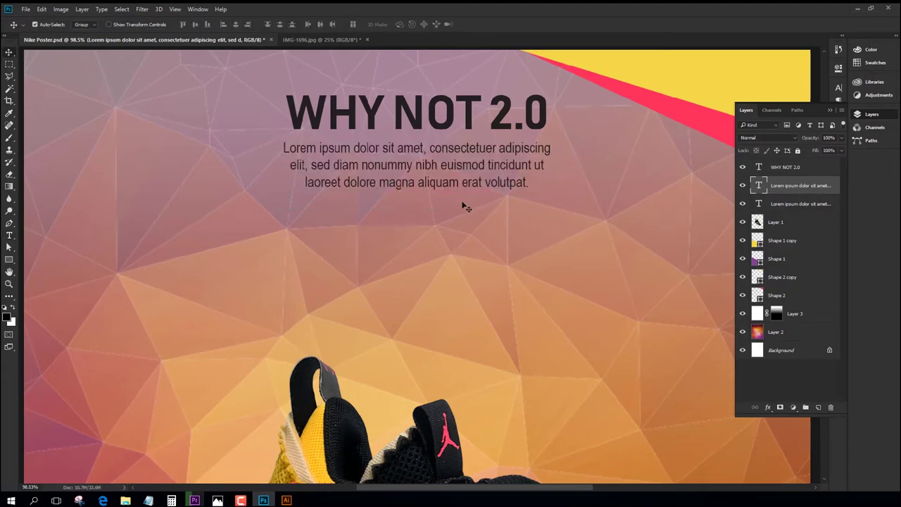
pyautogui.hotkey('ctrl', '-')
pyautogui.hotkey('ctrl', '-')
pyautogui.hotkey('ctrl', '-')
pyautogui.hotkey('ctrl', 's')
# Step: Locate the burning match image in Illustrator, paste it above the sneaker layer in Photoshop and resize it
pyautogui.hotkey('ctrl', '0')
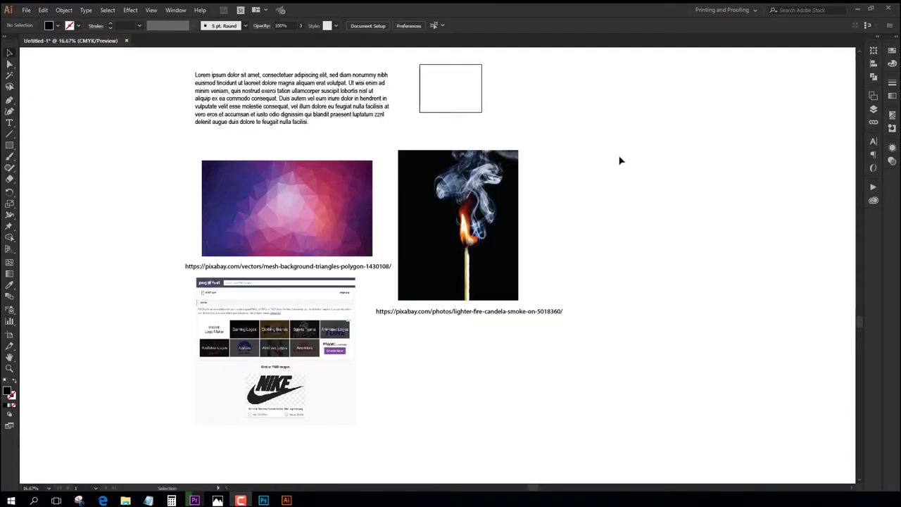
pyautogui.scroll(4, 614, 157)
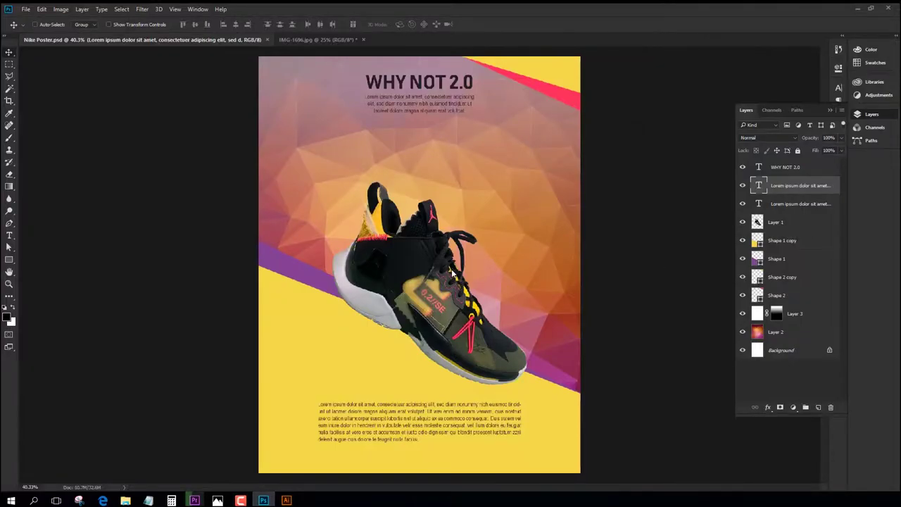
pyautogui.click(453, 273)
pyautogui.hotkey('ctrl', 'v')
pyautogui.press('Return')
pyautogui.moveTo(563, 94); pyautogui.dragTo(551, 99)
pyautogui.press('Return')
# Step: Reorient the match image so its smoke trails behind the sneaker's heel, and set its blending mode to Screen
pyautogui.hotkey('ctrl', 't')
pyautogui.rightClick(541, 321)
pyautogui.click(577, 463)
pyautogui.moveTo(564, 456); pyautogui.dragTo(537, 261)
pyautogui.press('Return')
pyautogui.click(768, 138)
pyautogui.click(746, 202)
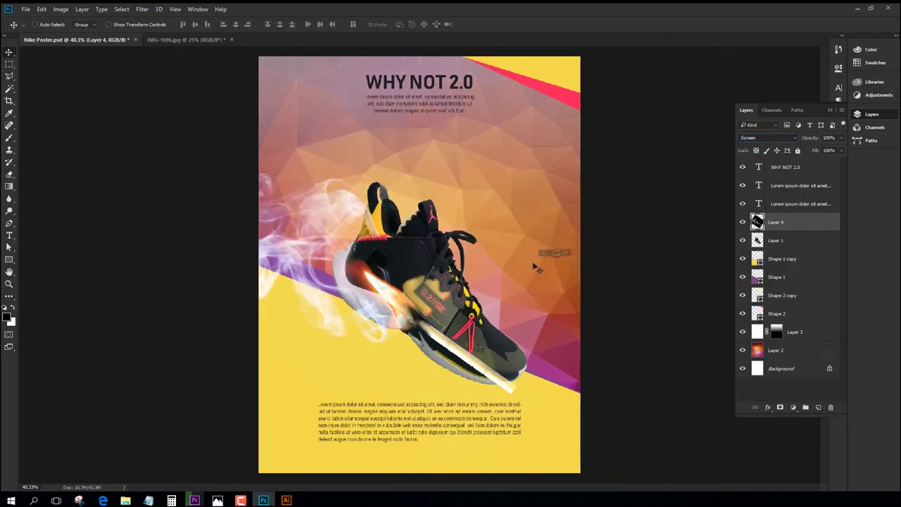
# Step: Transform the match image and warp its left side so the smoke curves around the sneaker's heel
pyautogui.hotkey('ctrl', 't')
pyautogui.moveTo(634, 232); pyautogui.dragTo(628, 278)
pyautogui.press('Return')
pyautogui.hotkey('ctrl', 't')
pyautogui.click(384, 24)
pyautogui.moveTo(380, 323); pyautogui.dragTo(382, 340)
pyautogui.moveTo(219, 233); pyautogui.dragTo(189, 185)
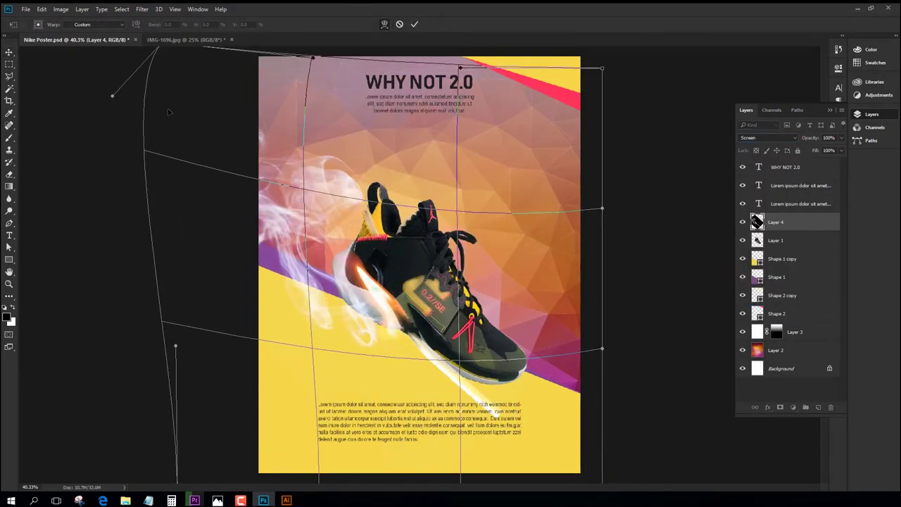
pyautogui.press('Return')
# Step: Scale down the match image and shift it right over the sneaker
pyautogui.hotkey('ctrl', 't')
pyautogui.moveTo(600, 66); pyautogui.dragTo(561, 120)
pyautogui.press('Return')
pyautogui.moveTo(470, 300); pyautogui.dragTo(502, 305)
# Step: Warp the smoke outward on its left side and move the match image slightly down
pyautogui.hotkey('ctrl', 't')
pyautogui.click(384, 24)
pyautogui.moveTo(273, 173); pyautogui.dragTo(232, 176)
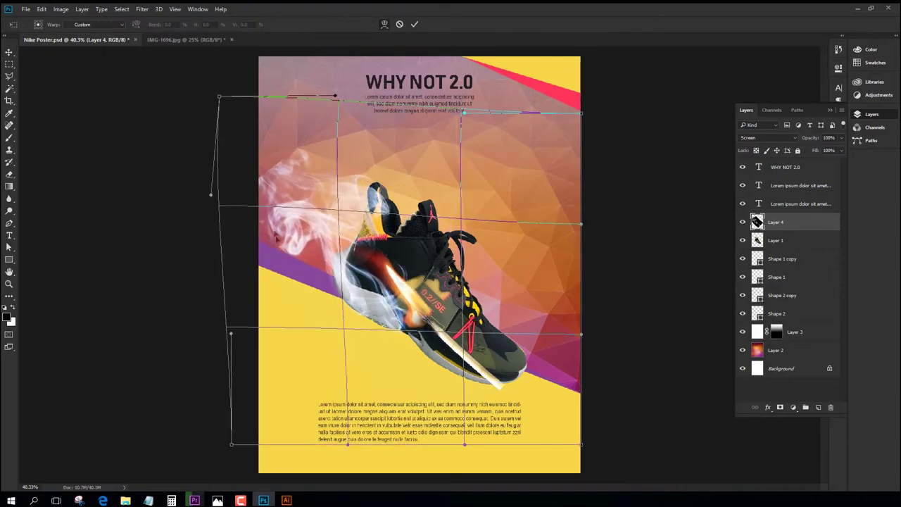
pyautogui.press('Return')
pyautogui.moveTo(471, 269); pyautogui.dragTo(472, 279)
# Step: Mask out the matchstick and most of the flame with a soft black brush, and shift the smoke's hue toward purple
pyautogui.click(780, 407)
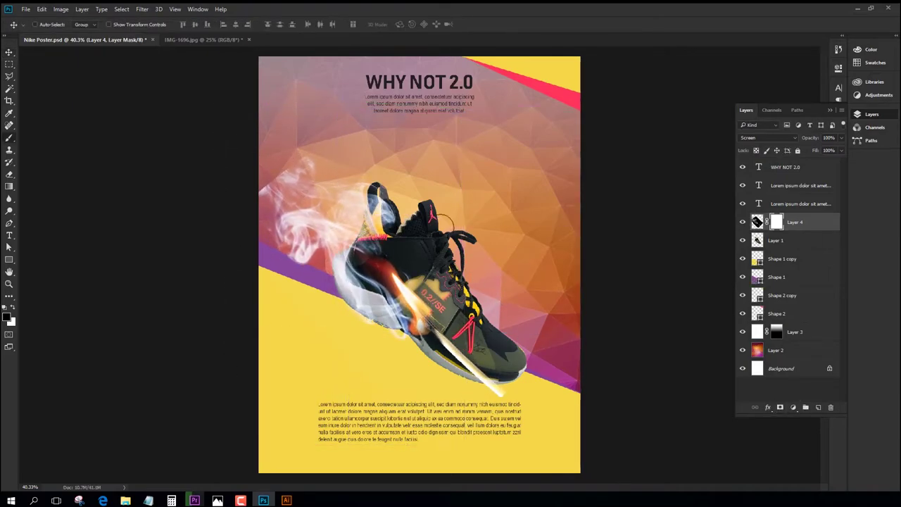
pyautogui.press('b')
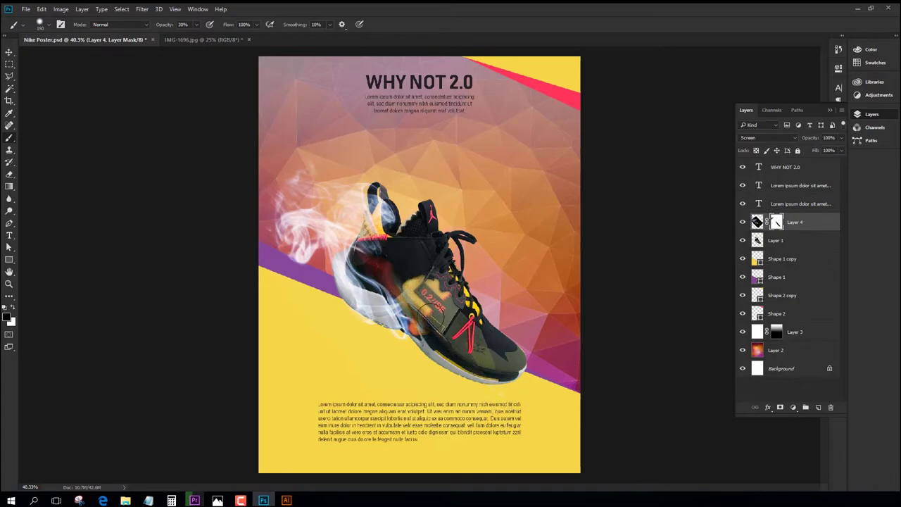
pyautogui.hotkey('ctrl', 'u')
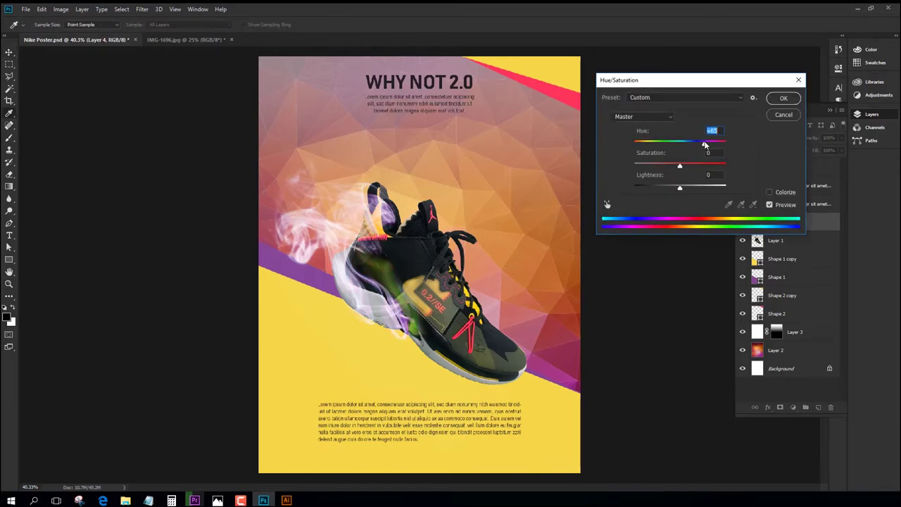
pyautogui.click(783, 98)
# Step: Warp the left edge of the purple smoke and nudge it into place around the heel
pyautogui.moveTo(612, 214); pyautogui.dragTo(606, 207)
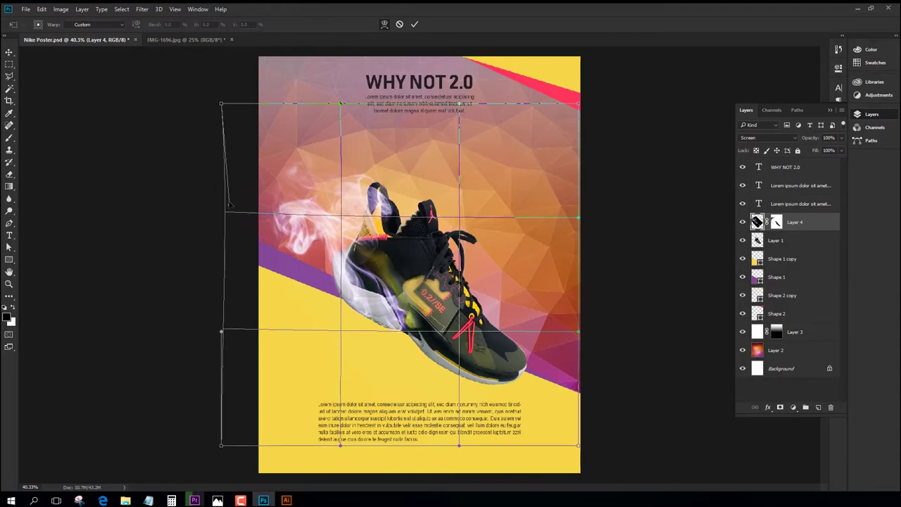
pyautogui.press('Return')
pyautogui.press('Return')
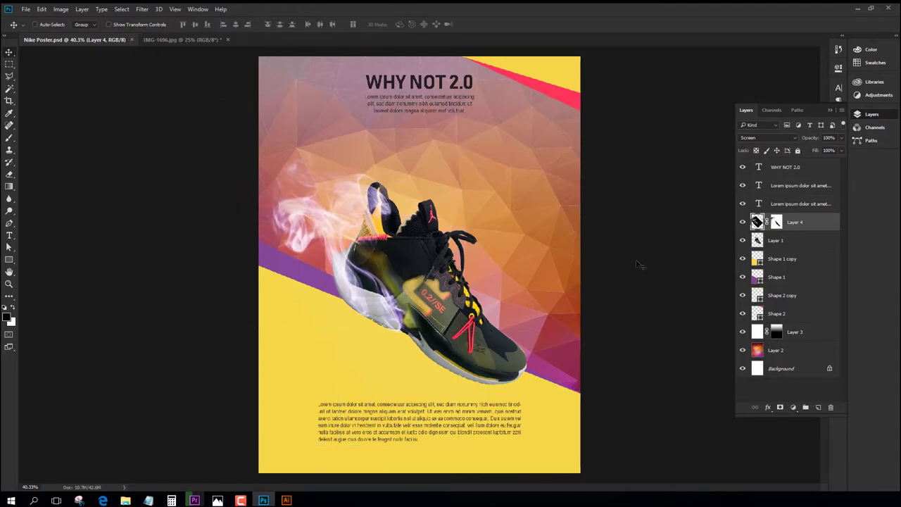
pyautogui.scroll(5, 457, 362)
pyautogui.moveTo(418, 292); pyautogui.dragTo(422, 297)
pyautogui.moveTo(541, 271); pyautogui.dragTo(537, 278)
# Step: Add a Multiply layer above the yellow shape and draw a black shadow shape under the sneaker's toe with the Pen tool
pyautogui.scroll(-2, 537, 278)
pyautogui.moveTo(655, 366); pyautogui.dragTo(632, 283)
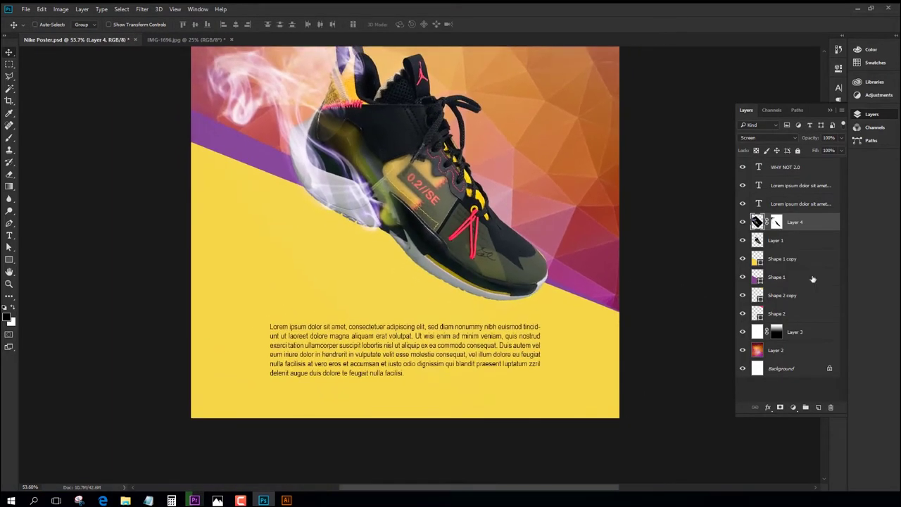
pyautogui.click(783, 259)
pyautogui.click(818, 408)
pyautogui.click(767, 138)
pyautogui.click(768, 149)
pyautogui.press('p')
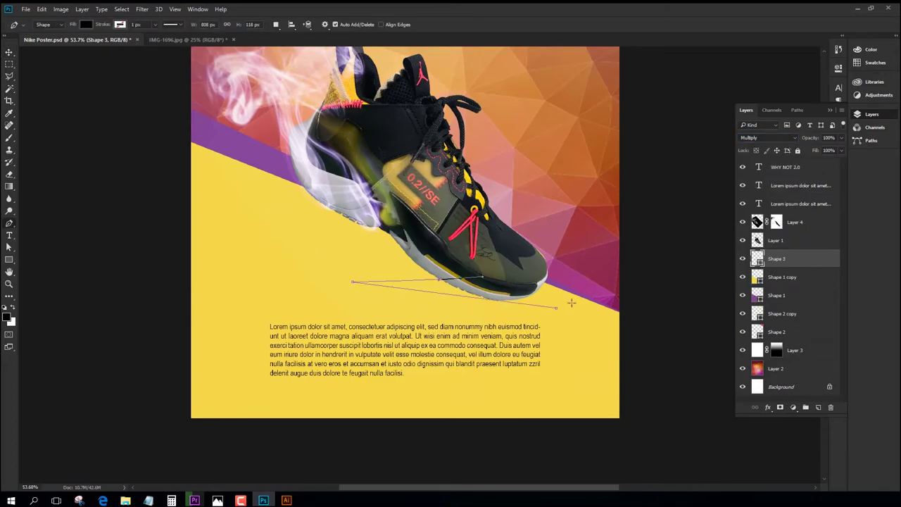
pyautogui.press('v')
# Step: Rasterize the black shadow shape layer
pyautogui.click(90, 10)
pyautogui.moveTo(131, 199)
pyautogui.click(212, 278)
pyautogui.scroll(-1, 590, 173)
# Step: Apply a Gaussian Blur with a radius of 33.2 pixels to the shadow under the sneaker
pyautogui.click(142, 10)
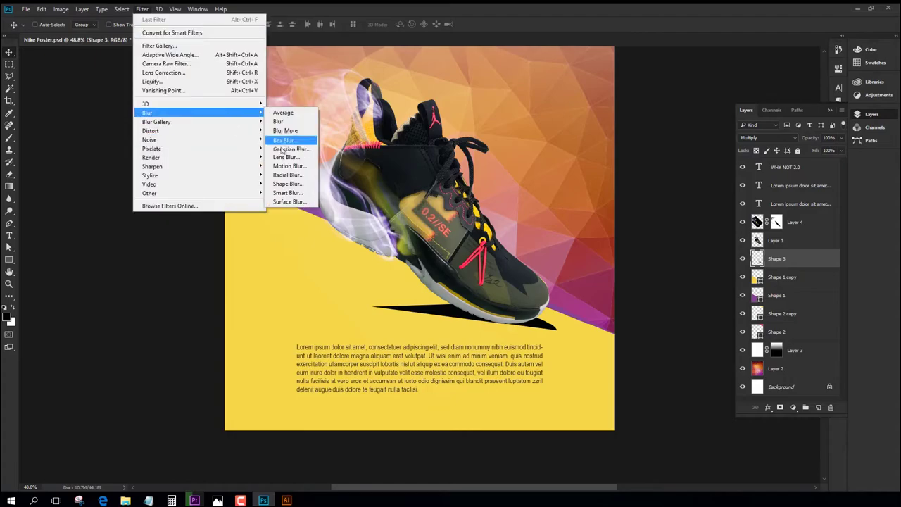
pyautogui.click(517, 326)
pyautogui.scroll(3, 518, 325)
pyautogui.click(142, 9)
pyautogui.moveTo(152, 112)
pyautogui.click(293, 148)
pyautogui.moveTo(660, 231); pyautogui.dragTo(672, 238)
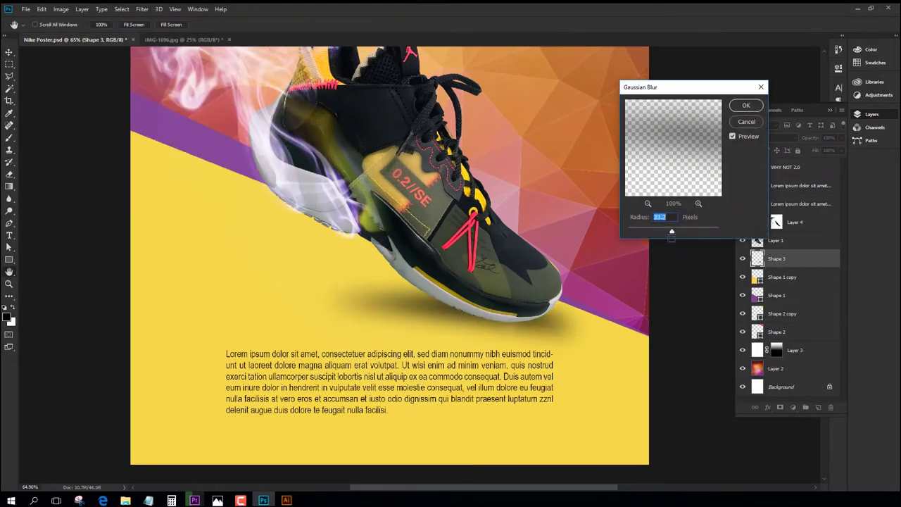
pyautogui.click(743, 107)
# Step: Warp the blurred shadow upward at its left end and lower right corner so it follows the slanted sole of the sneaker
pyautogui.hotkey('ctrl', 't')
pyautogui.click(385, 25)
pyautogui.moveTo(589, 350); pyautogui.dragTo(559, 343)
pyautogui.moveTo(558, 318); pyautogui.dragTo(549, 309)
pyautogui.moveTo(326, 307); pyautogui.dragTo(324, 292)
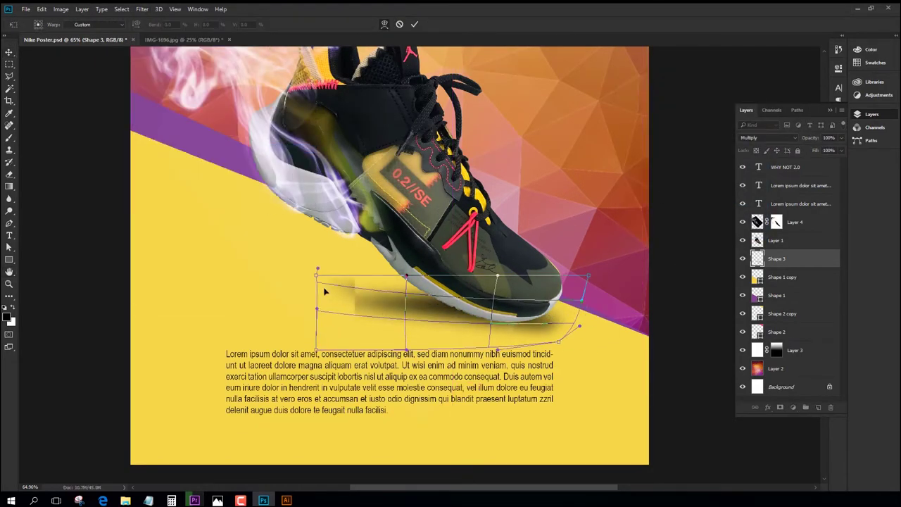
pyautogui.moveTo(416, 315); pyautogui.dragTo(422, 305)
pyautogui.moveTo(558, 342); pyautogui.dragTo(569, 336)
pyautogui.press('Return')
pyautogui.moveTo(626, 360); pyautogui.dragTo(626, 357)
# Step: Warp the shadow's lower right corner and middle further to fit under the toe, and save the poster
pyautogui.hotkey('ctrl', 't')
pyautogui.click(385, 25)
pyautogui.moveTo(571, 350); pyautogui.dragTo(615, 331)
pyautogui.press('Return')
pyautogui.hotkey('ctrl', 't')
pyautogui.click(384, 24)
pyautogui.moveTo(444, 274); pyautogui.dragTo(469, 317)
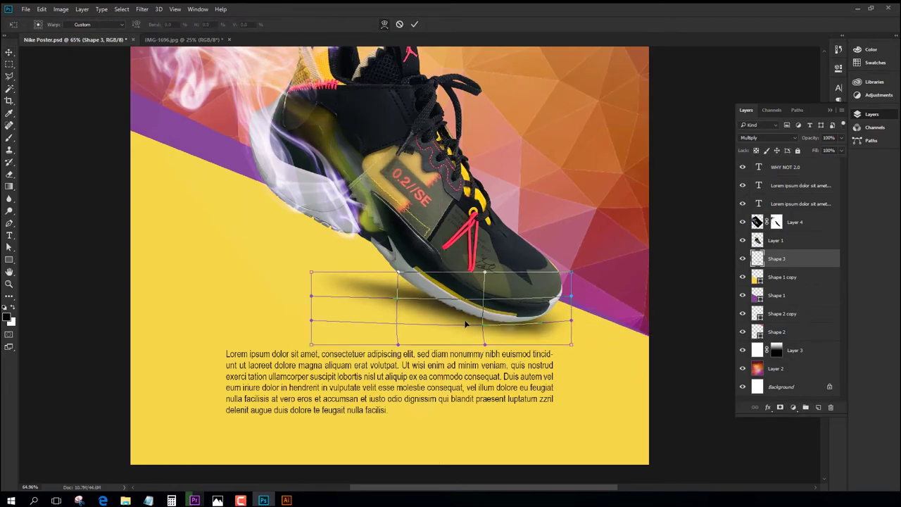
pyautogui.press('Return')
pyautogui.hotkey('ctrl', 's')
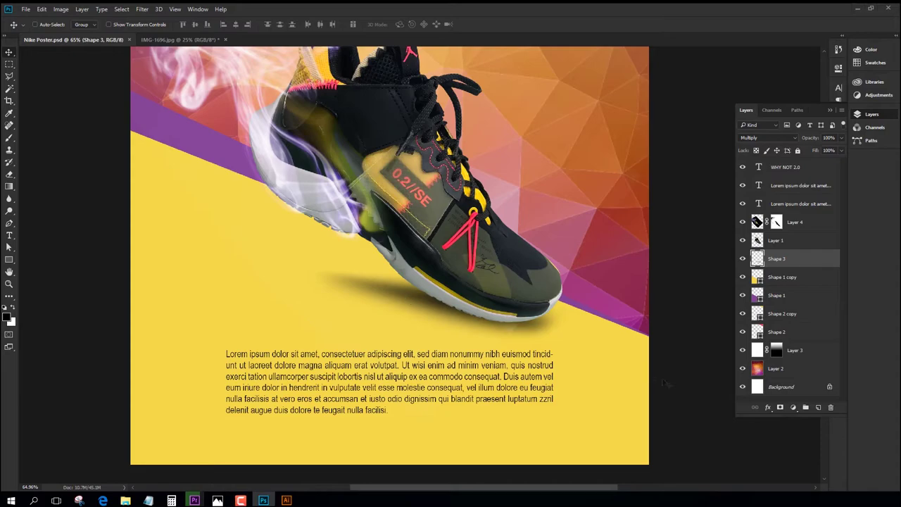
# Step: Fade out the left end of the shadow with a gradient layer mask and apply the mask to the layer
pyautogui.press('g')
pyautogui.moveTo(326, 263); pyautogui.dragTo(422, 295)
pyautogui.click(10, 51)
pyautogui.click(830, 406)
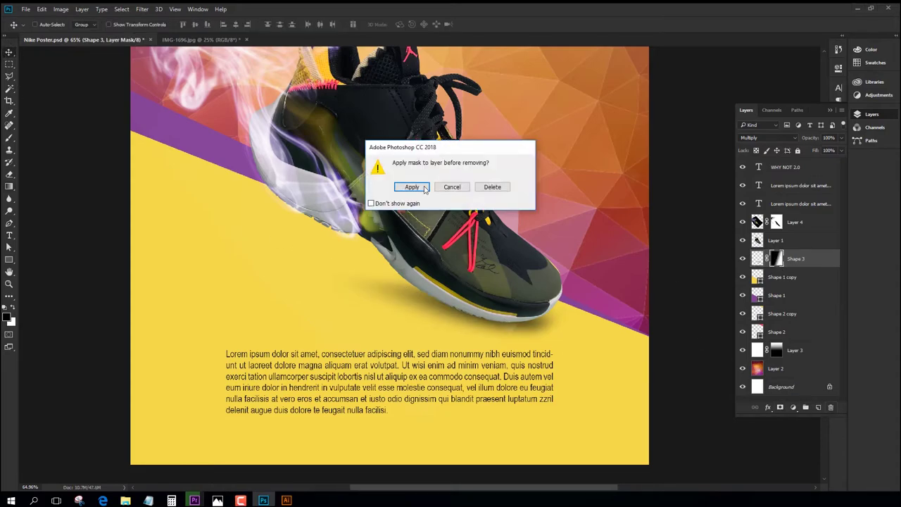
pyautogui.click(413, 187)
# Step: Touch up the smoke layer's mask with the Brush tool
pyautogui.click(775, 223)
pyautogui.click(775, 221)
pyautogui.press('b')
pyautogui.press('v')
# Step: Shift the hue of the triangle mesh background on Layer 2 by +8
pyautogui.hotkey('ctrl', '0')
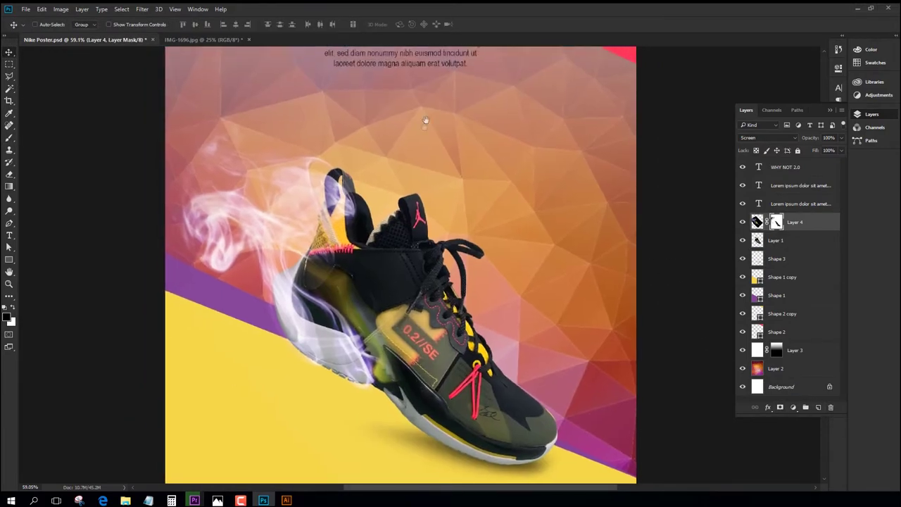
pyautogui.click(757, 368)
pyautogui.hotkey('ctrl', 'u')
pyautogui.moveTo(680, 142); pyautogui.dragTo(684, 143)
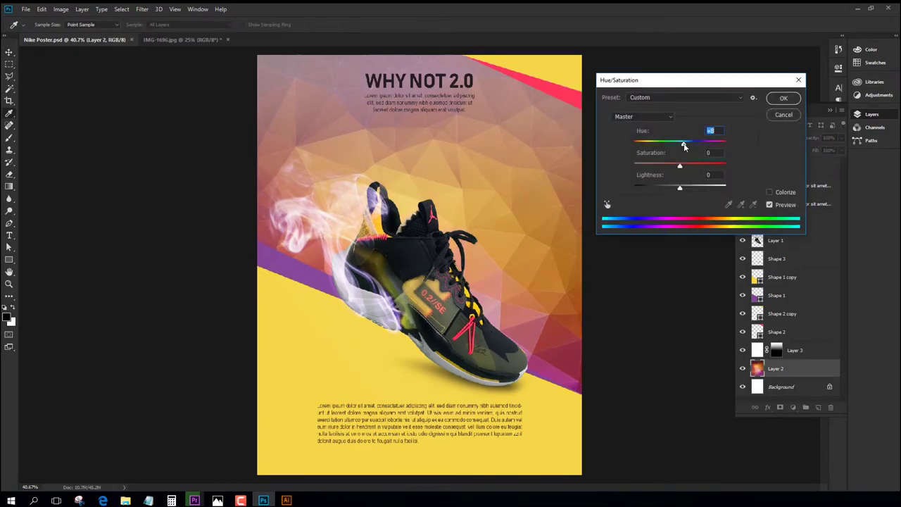
pyautogui.click(782, 99)
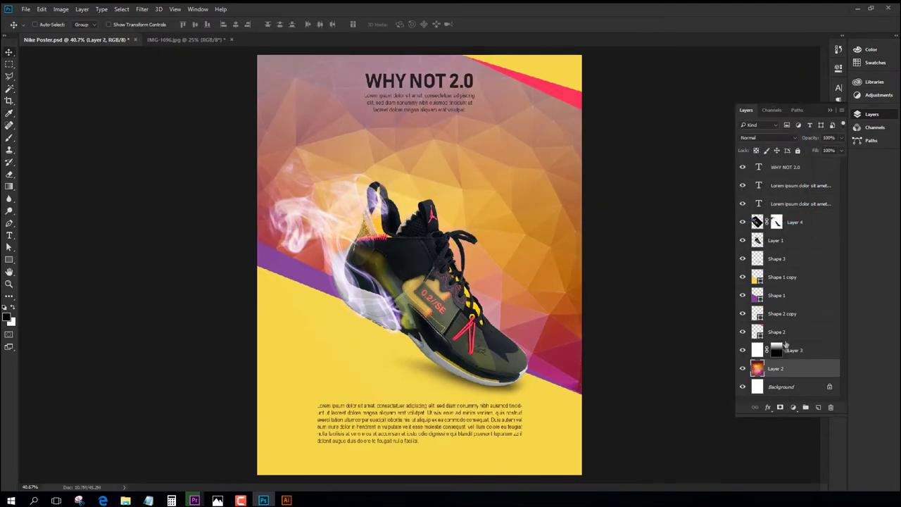
# Step: Redraw the vertical black-to-white gradient on the Layer 3 mask from mid-poster up toward the heading
pyautogui.click(777, 349)
pyautogui.press('g')
pyautogui.moveTo(439, 401); pyautogui.dragTo(451, 162)
pyautogui.moveTo(466, 270); pyautogui.dragTo(465, 99)
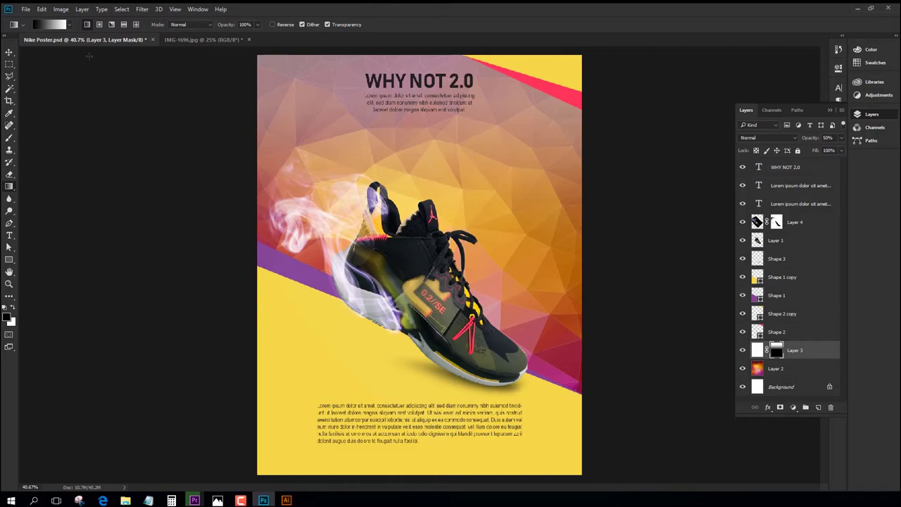
pyautogui.press('v')
pyautogui.scroll(1, 474, 199)
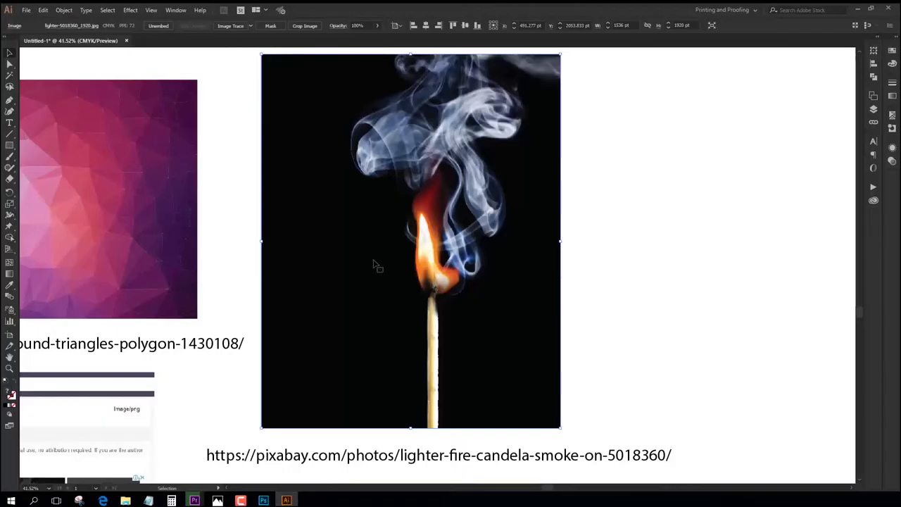
# Step: Switch to Illustrator, bring the Nike logo reference into view and capture a screenshot of its preview card
pyautogui.moveTo(260, 506); pyautogui.dragTo(616, 199)
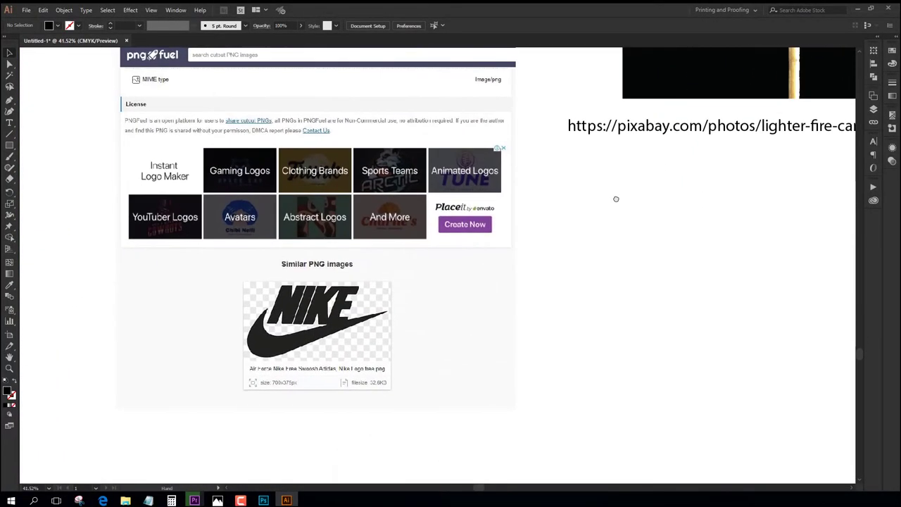
pyautogui.click(79, 501)
pyautogui.moveTo(573, 144); pyautogui.dragTo(211, 160)
pyautogui.click(212, 175)
pyautogui.moveTo(238, 275); pyautogui.dragTo(400, 396)
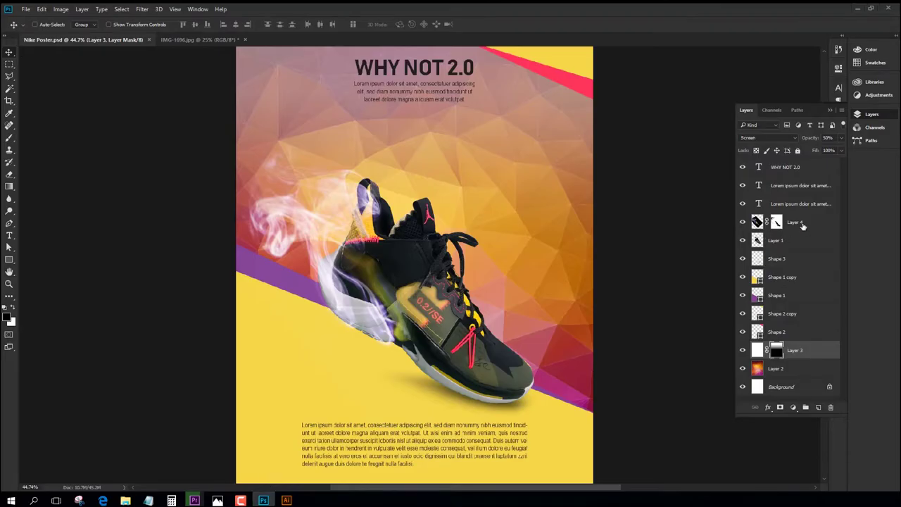
# Step: Paste the captured Nike logo into the poster above the smoke layer and enlarge it over the sneaker
pyautogui.click(803, 225)
pyautogui.hotkey('ctrl', 'v')
pyautogui.moveTo(422, 270); pyautogui.dragTo(495, 289)
pyautogui.hotkey('ctrl', 't')
pyautogui.press('Return')
# Step: Trace the NIKE letters of the pasted logo with the Pen tool as closed paths
pyautogui.scroll(5, 397, 203)
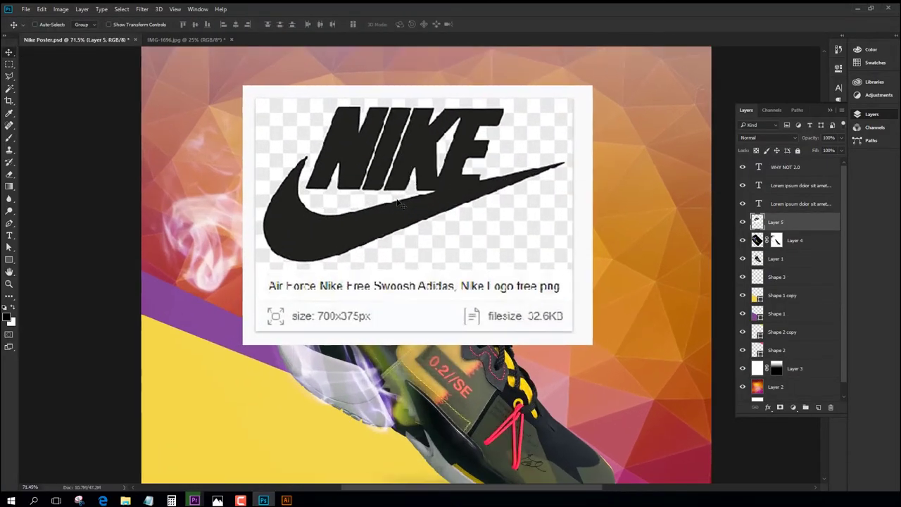
pyautogui.scroll(1, 397, 202)
pyautogui.scroll(2, 331, 105)
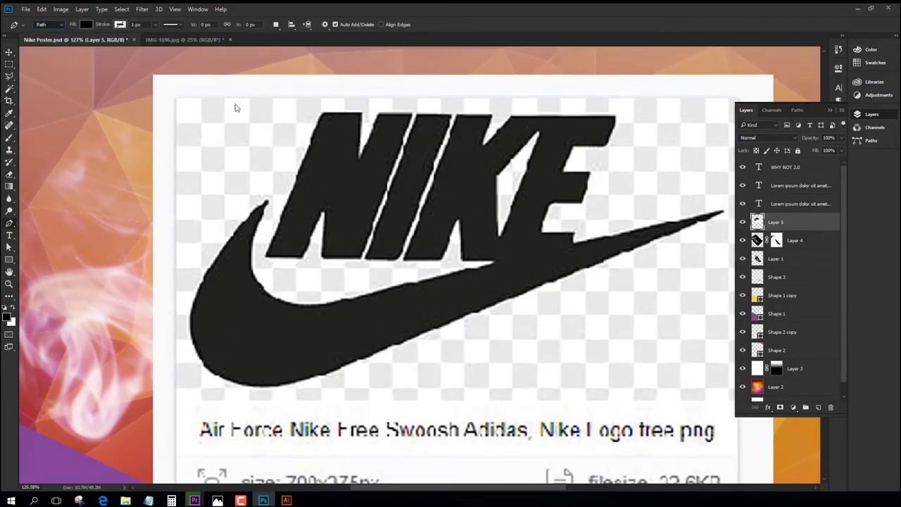
pyautogui.press('p')
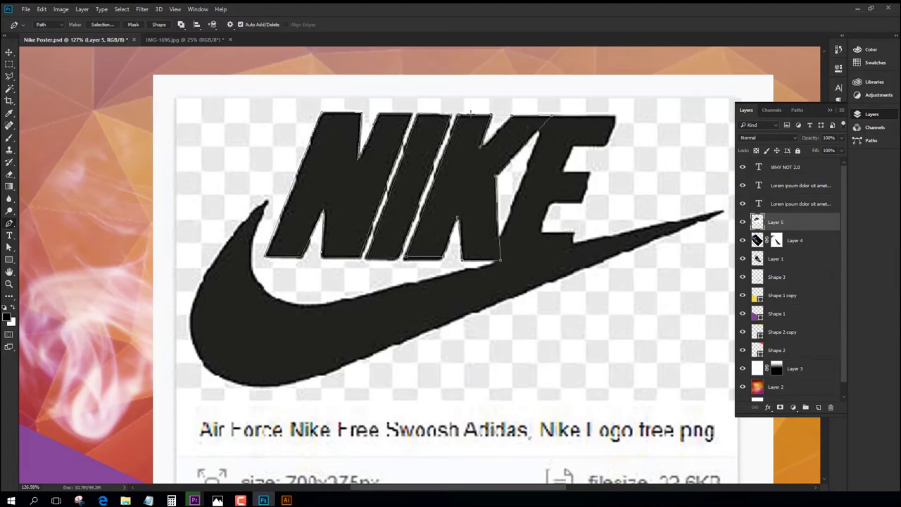
pyautogui.press('a')
pyautogui.press('p')
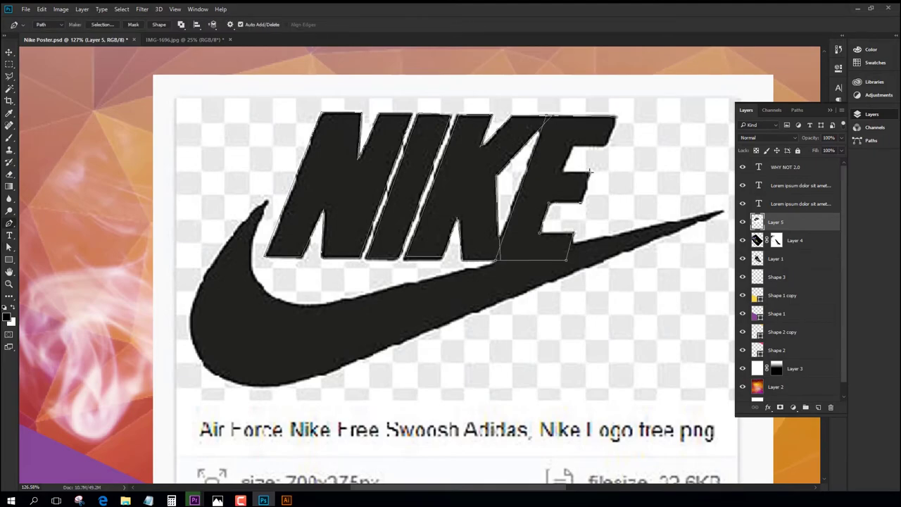
pyautogui.press('a')
pyautogui.press('p')
# Step: Trace the swoosh with the Pen tool and fill all logo paths with white on a new layer, replacing the pasted image
pyautogui.click(266, 202)
pyautogui.moveTo(456, 271); pyautogui.dragTo(464, 267)
pyautogui.moveTo(721, 208); pyautogui.dragTo(646, 200)
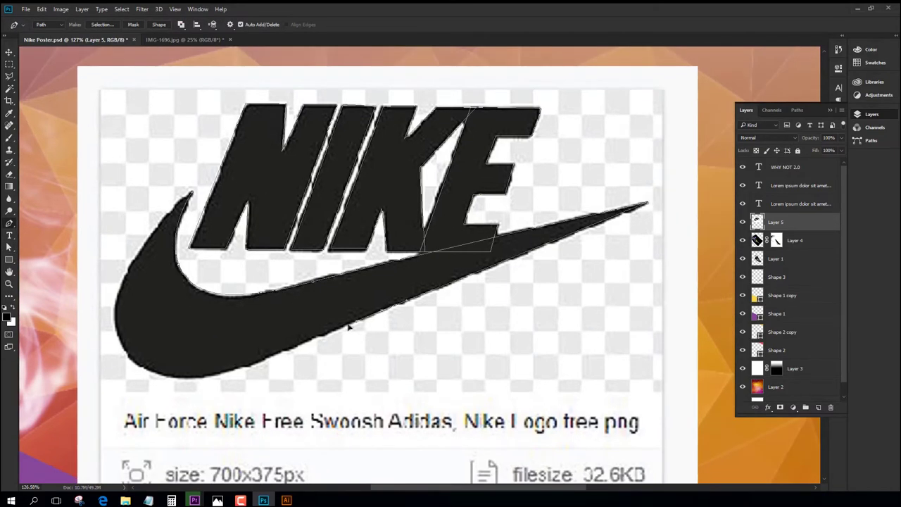
pyautogui.hscroll(-5, 349, 327)
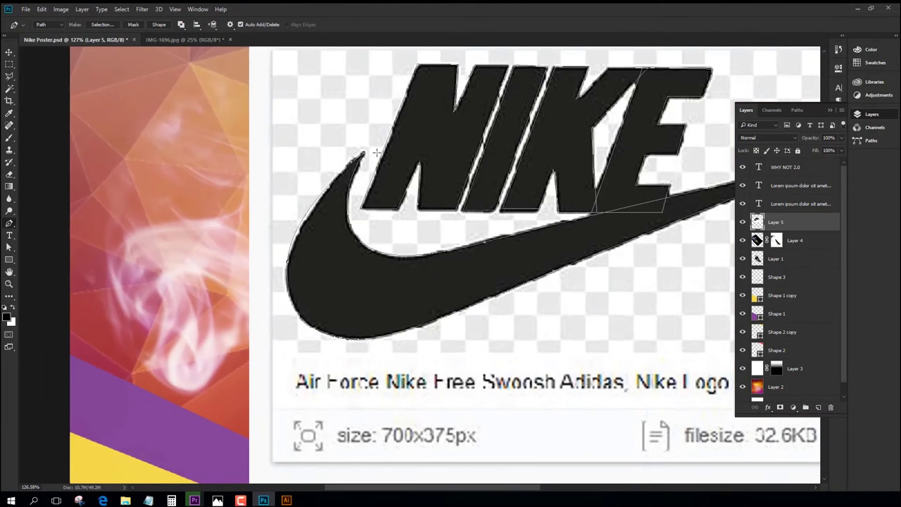
pyautogui.press('a')
pyautogui.click(423, 281)
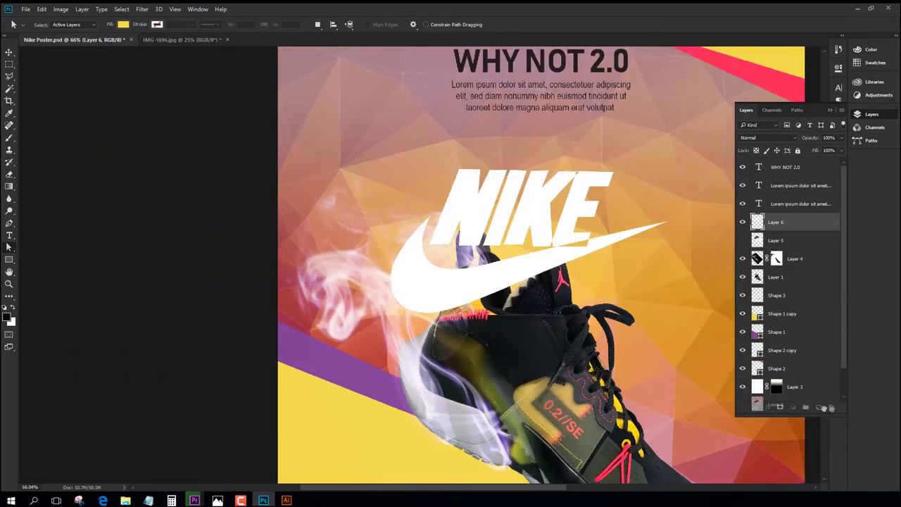
# Step: Select the gap between the foot of the E and the swoosh with the Polygonal Lasso and fill it with white
pyautogui.scroll(5, 568, 292)
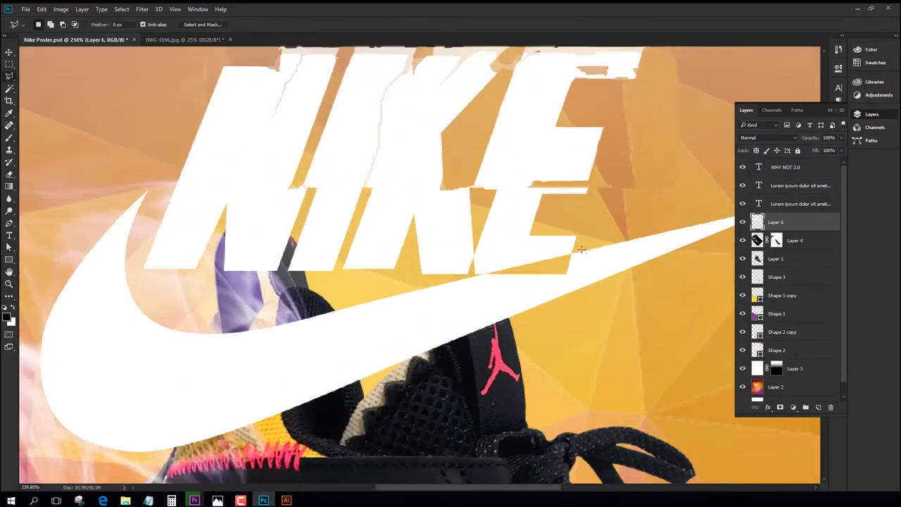
pyautogui.click(561, 246)
pyautogui.click(576, 264)
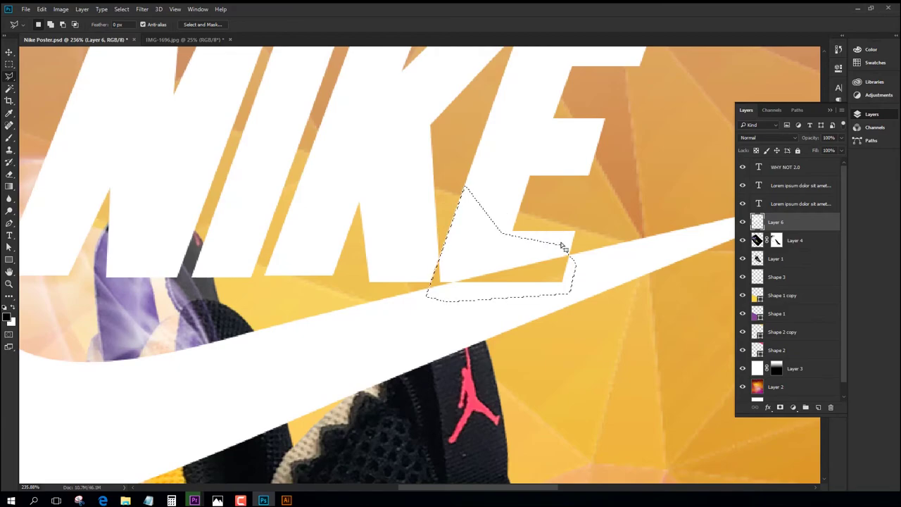
pyautogui.hotkey('ctrl', 'BackSpace')
pyautogui.hotkey('ctrl', 'd')
# Step: Fill the gaps where the K meets the E, at their base and along their top edge, with white using Pen paths
pyautogui.press('p')
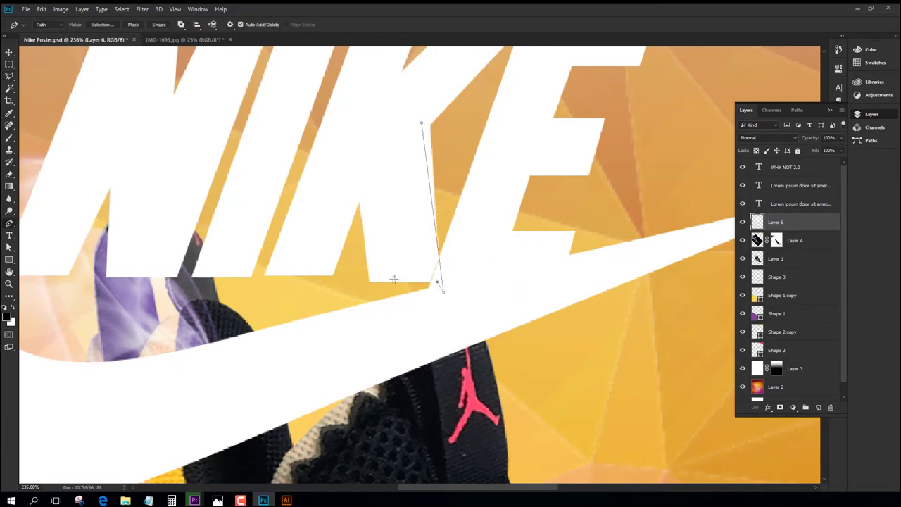
pyautogui.hotkey('ctrl', 'd')
pyautogui.scroll(2, 470, 213)
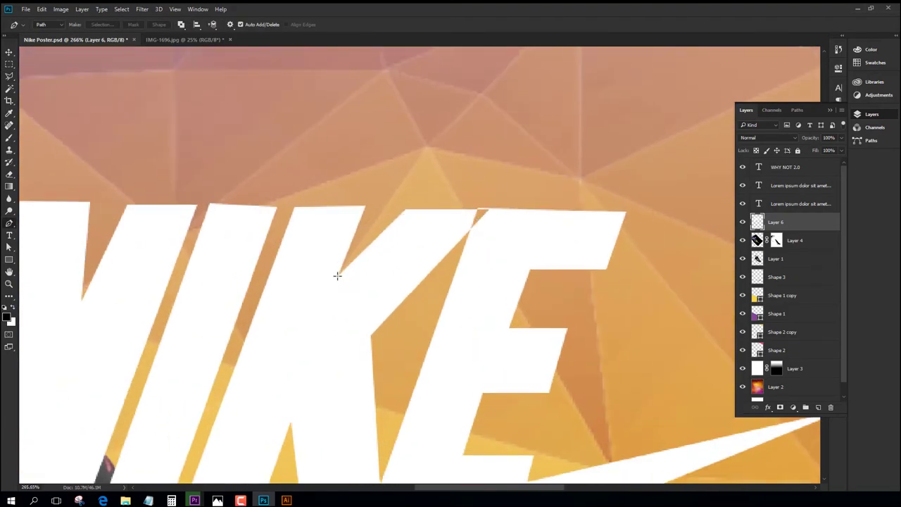
pyautogui.hotkey('ctrl', 'Return')
pyautogui.hotkey('ctrl', 'BackSpace')
pyautogui.hotkey('ctrl', 'd')
pyautogui.press('v')
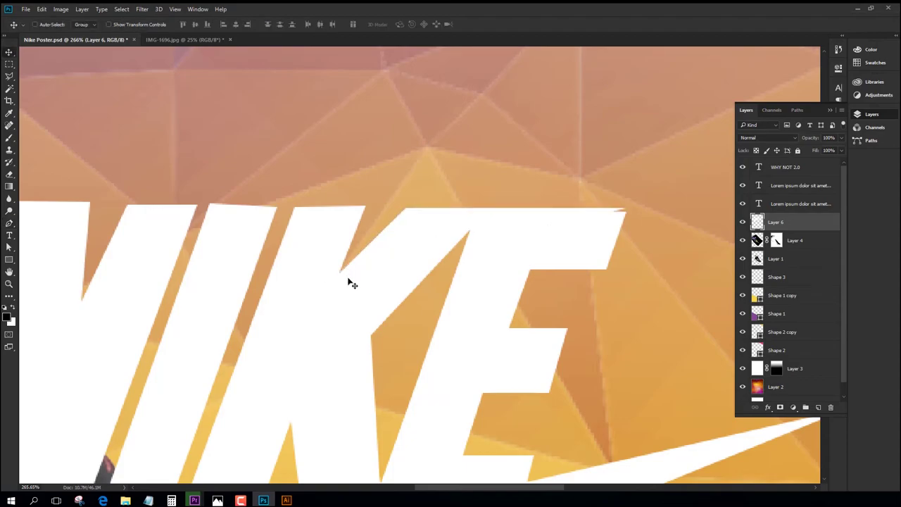
# Step: Outline the notch at the upper right corner of the E with the Pen tool and fill it with white
pyautogui.scroll(-4, 348, 280)
pyautogui.scroll(6, 488, 232)
pyautogui.press('p')
pyautogui.click(324, 214)
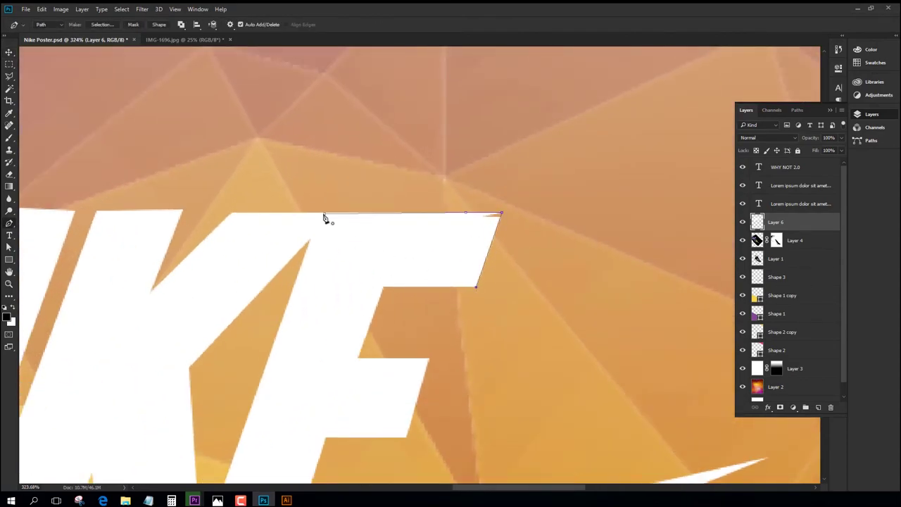
pyautogui.scroll(-8, 332, 201)
# Step: Duplicate the white logo to just above the body text and move the original logo layer beneath the sneaker shadow layer
pyautogui.moveTo(495, 261); pyautogui.dragTo(460, 298)
pyautogui.scroll(-2, 460, 297)
pyautogui.moveTo(453, 210); pyautogui.dragTo(432, 352)
pyautogui.click(806, 246)
pyautogui.moveTo(806, 247); pyautogui.dragTo(816, 302)
# Step: Enlarge the original logo behind the sneaker, set its opacity to 32% and shift it slightly to the right
pyautogui.hotkey('ctrl', 't')
pyautogui.moveTo(527, 174); pyautogui.dragTo(604, 115)
pyautogui.press('Return')
pyautogui.press('2')
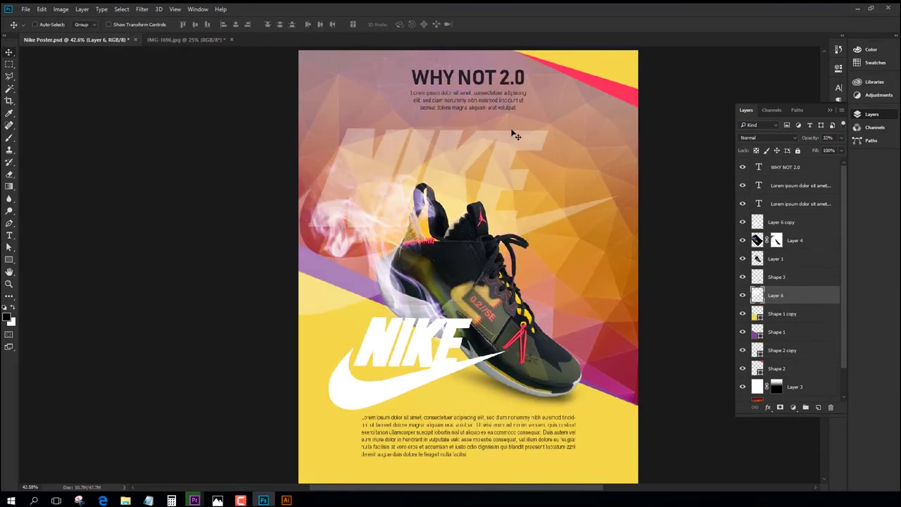
pyautogui.moveTo(486, 217); pyautogui.dragTo(530, 222)
# Step: Recolor the logo copy above the body text black
pyautogui.click(782, 222)
pyautogui.keyDown('ctrl'); pyautogui.click(758, 222); pyautogui.keyUp('ctrl')
pyautogui.click(12, 307)
pyautogui.hotkey('ctrl', 'BackSpace')
# Step: Scale down the black logo and align it with the left edge of the body text
pyautogui.hotkey('ctrl', 't')
pyautogui.moveTo(506, 317); pyautogui.dragTo(461, 369)
pyautogui.press('Return')
pyautogui.scroll(-1, 450, 390)
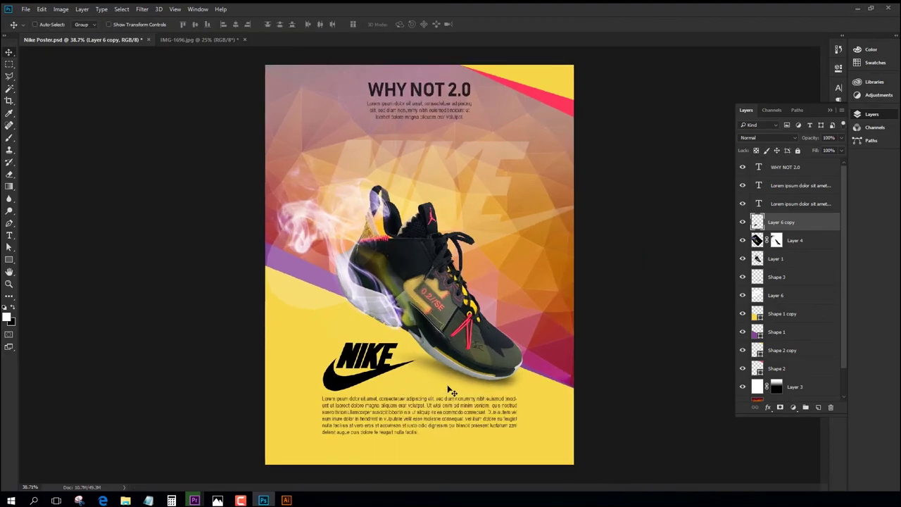
# Step: Set the white overlay on Layer 3 to 70% opacity and redraw its mask's vertical gradient from the sneaker up to the heading text
pyautogui.click(777, 387)
pyautogui.click(768, 386)
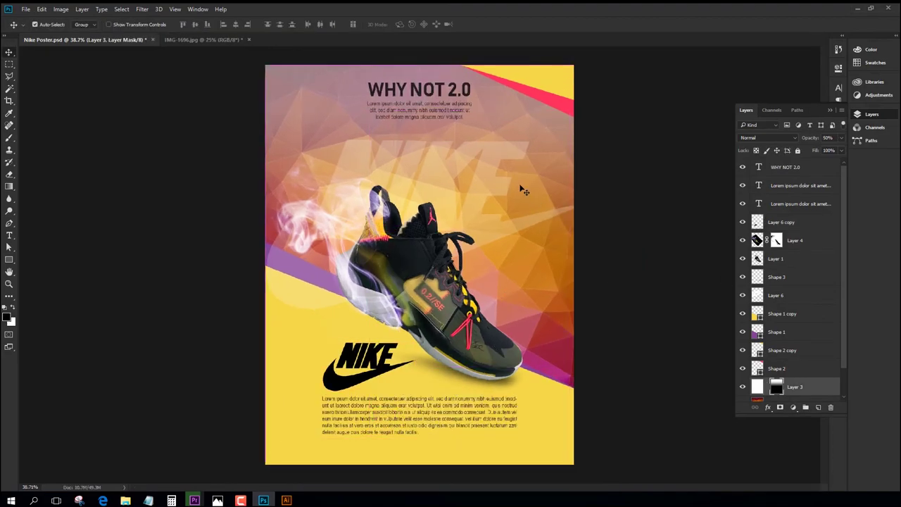
pyautogui.click(767, 386)
pyautogui.press('g')
pyautogui.moveTo(427, 338); pyautogui.dragTo(427, 159)
pyautogui.moveTo(417, 289); pyautogui.dragTo(425, 114)
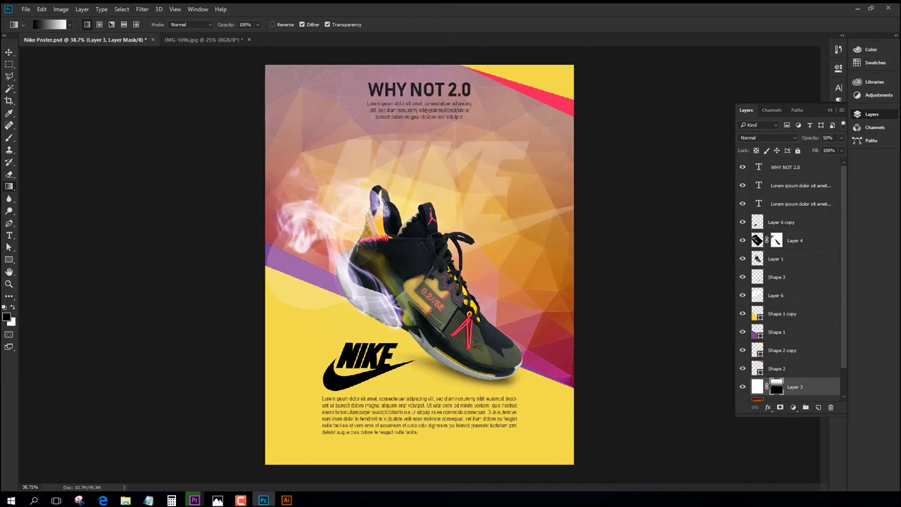
pyautogui.click(11, 52)
pyautogui.press('7')
pyautogui.press('g')
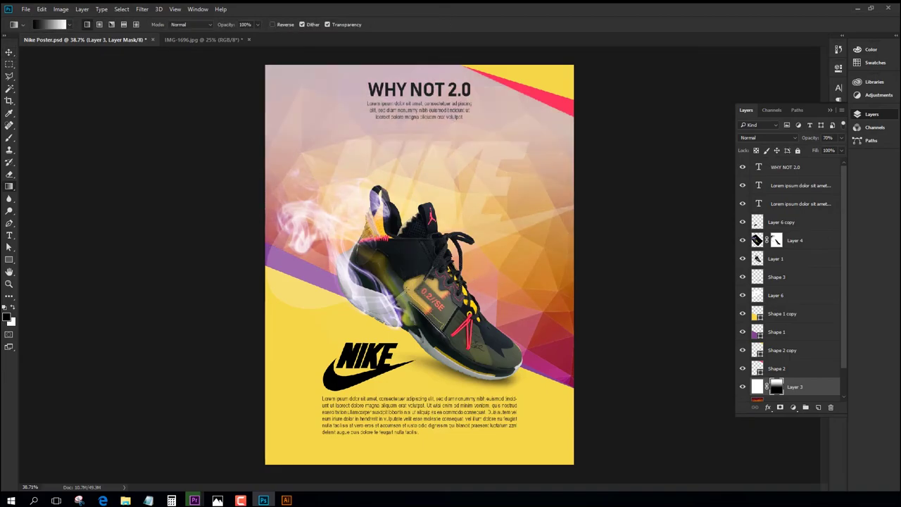
pyautogui.moveTo(416, 281); pyautogui.dragTo(414, 107)
# Step: Collapse the layer list, save the poster and look over the finished design
pyautogui.press('v')
pyautogui.click(830, 110)
pyautogui.hotkey('ctrl', 's')
pyautogui.scroll(1, 468, 317)
pyautogui.scroll(-1, 468, 317)
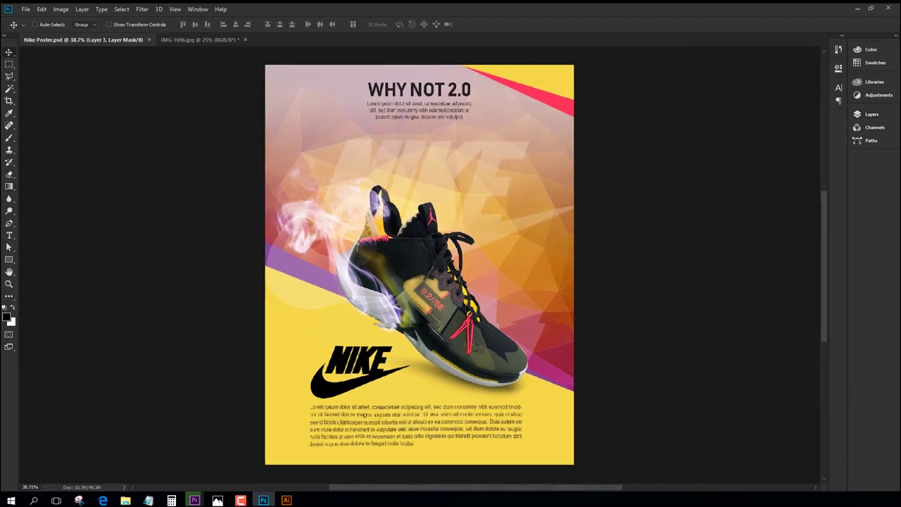
pyautogui.scroll(2, 493, 373)
pyautogui.scroll(-3, 427, 340)
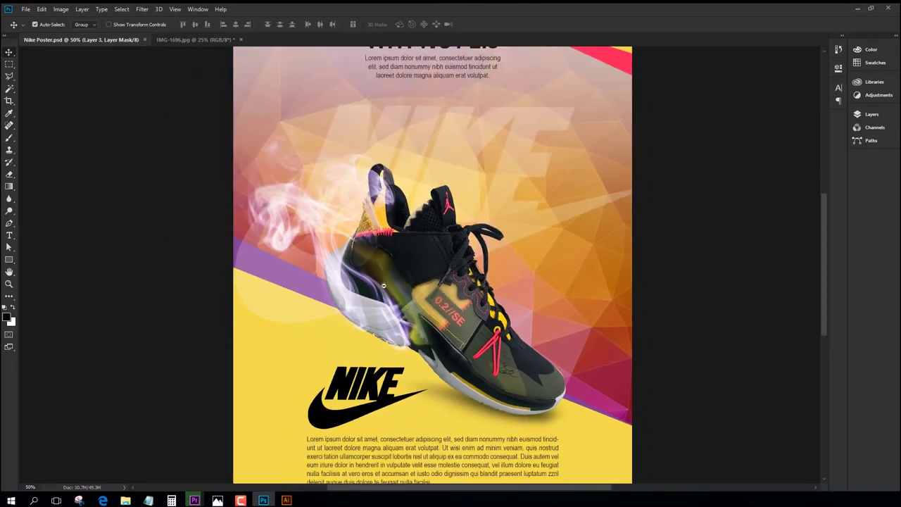
pyautogui.scroll(1, 491, 313)
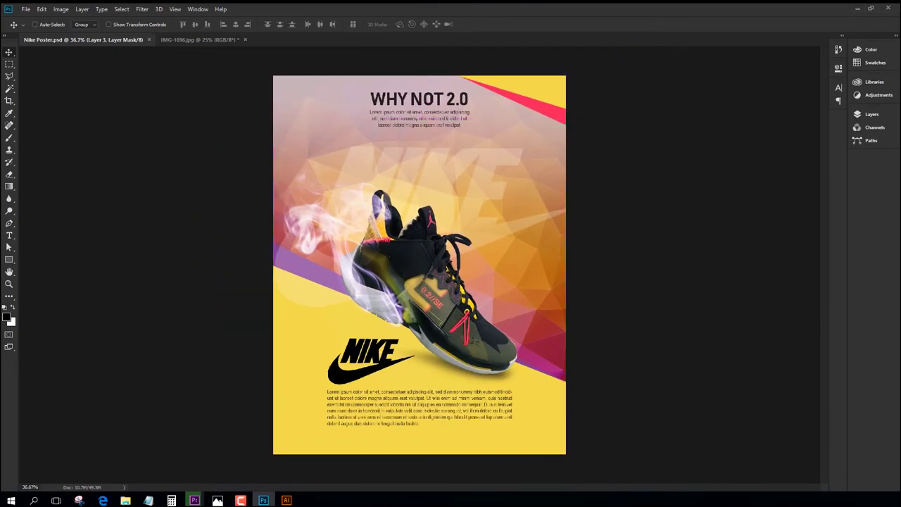